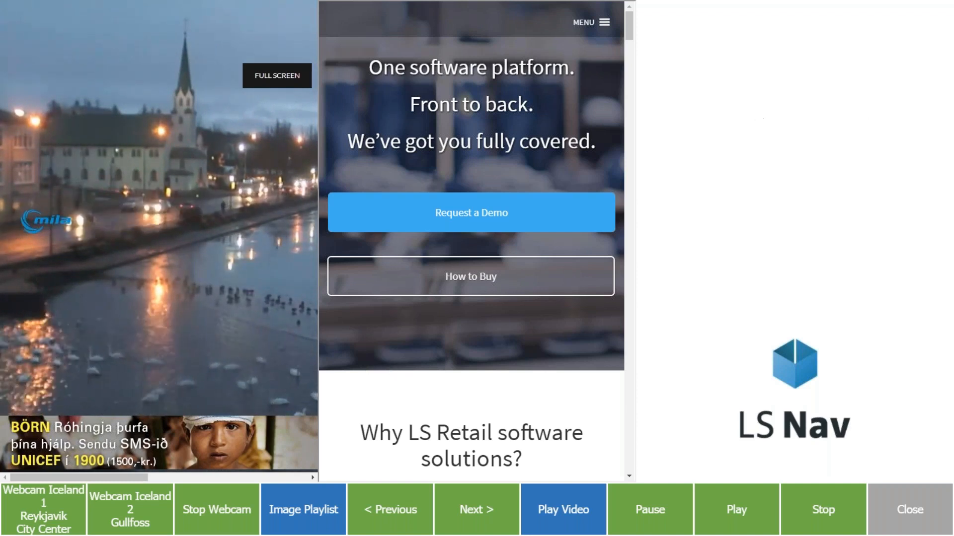
Play the image playlist and the promotional video in the media panel demo, and close the demo.
left_click(322, 510)
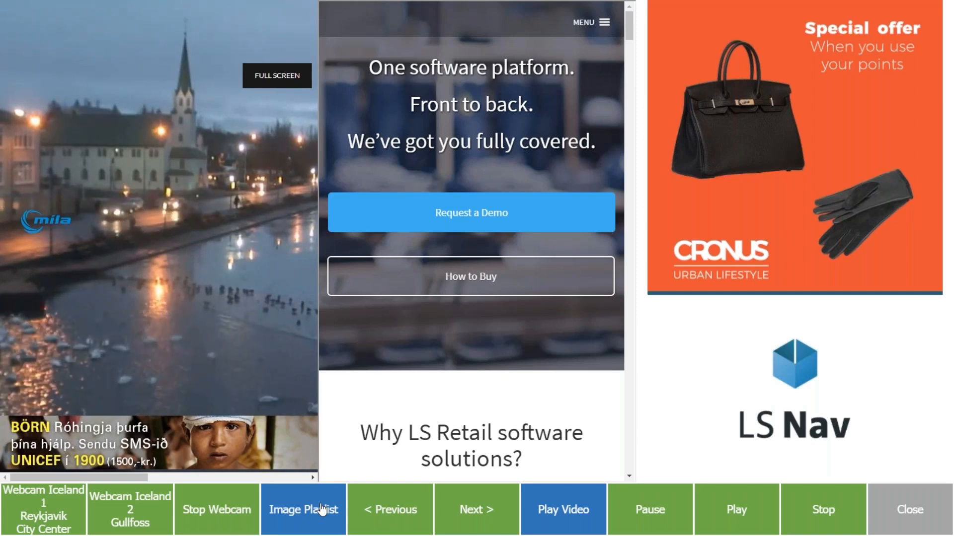
left_click(579, 514)
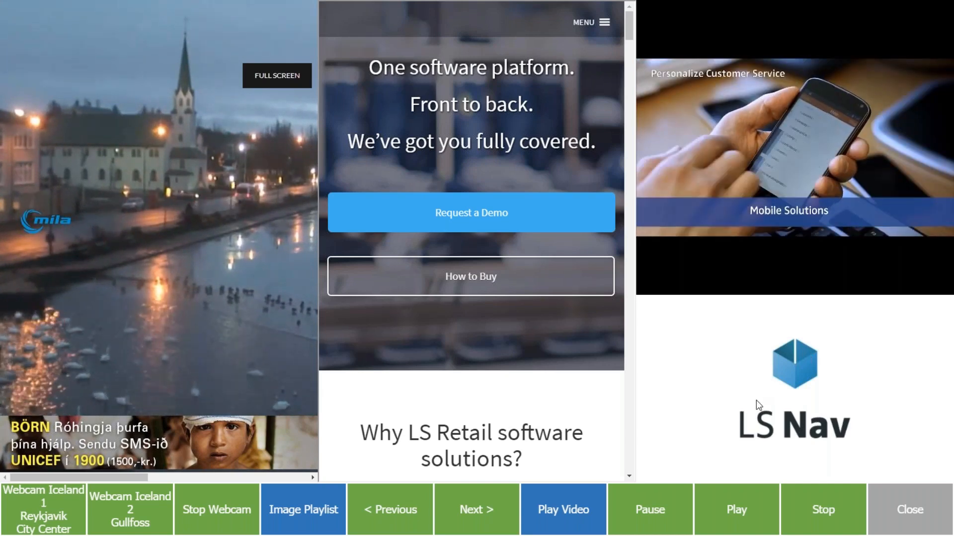
left_click(905, 517)
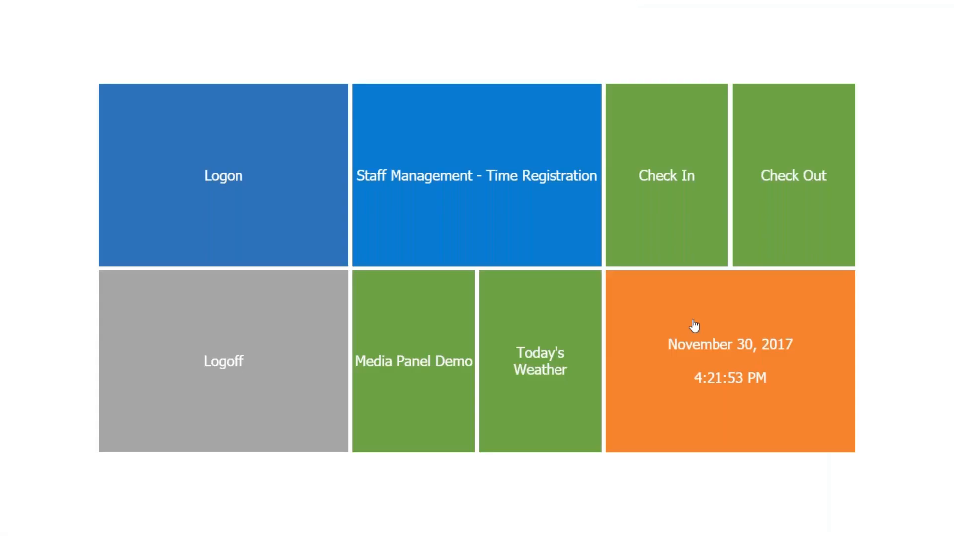
Log on with the predefined 101 cashier profile and start a sale with one Sweater Linda from the women's items.
left_click(249, 187)
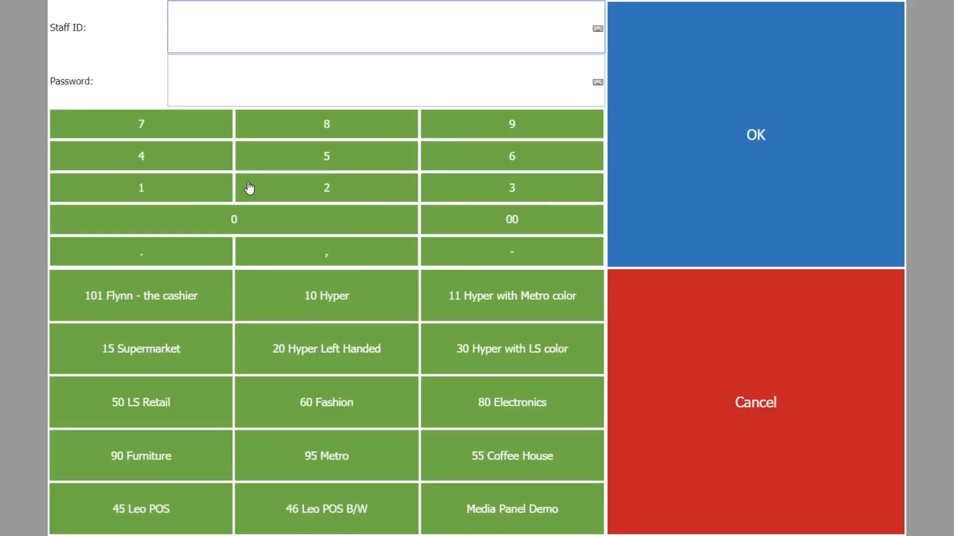
left_click(175, 303)
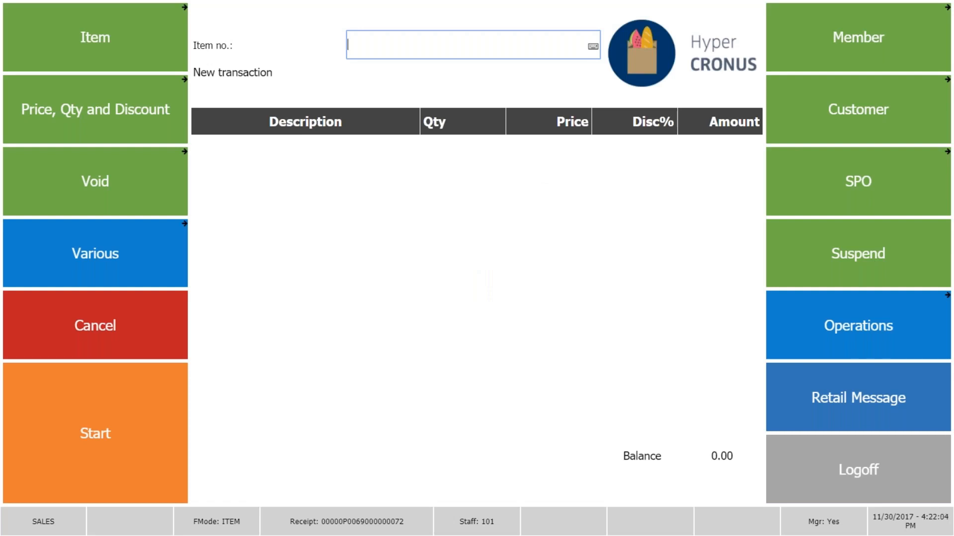
left_click(155, 412)
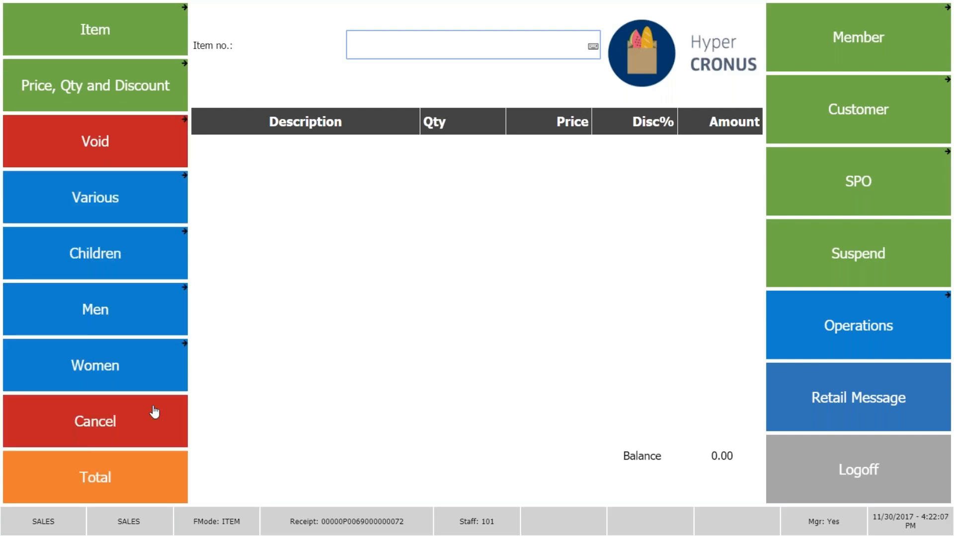
left_click(111, 366)
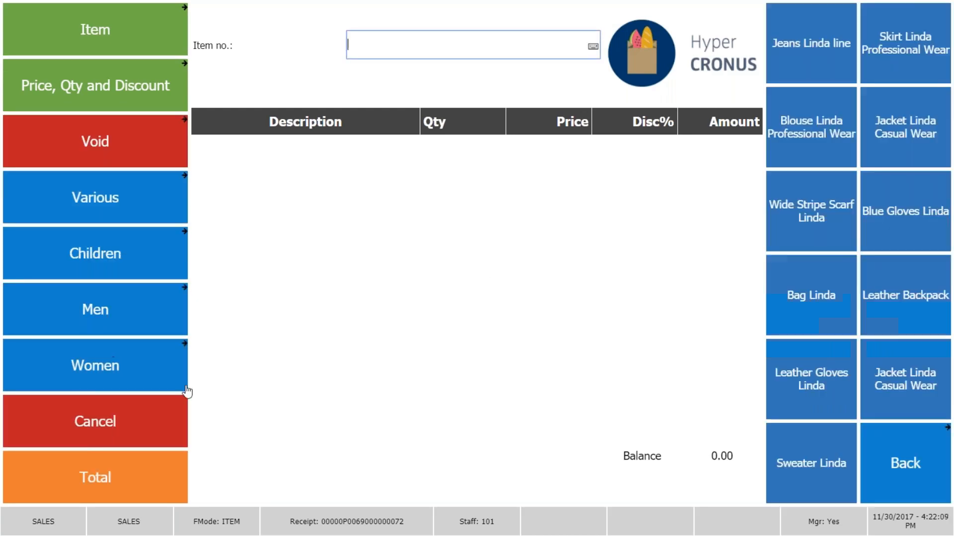
left_click(828, 452)
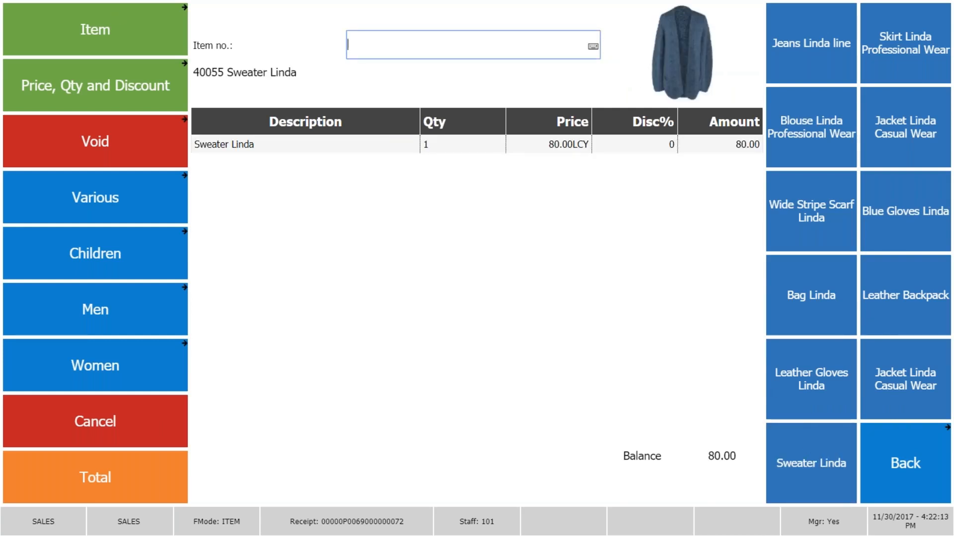
Look up items whose search description contains "tie" and add Forrest Green Tie Davi-s to the sale.
left_click(94, 29)
left_click(236, 73)
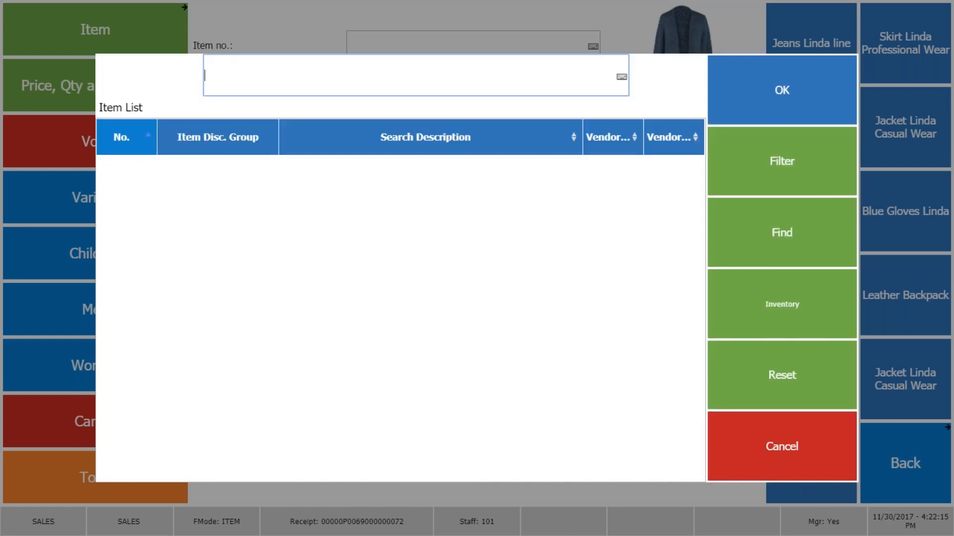
left_click(392, 147)
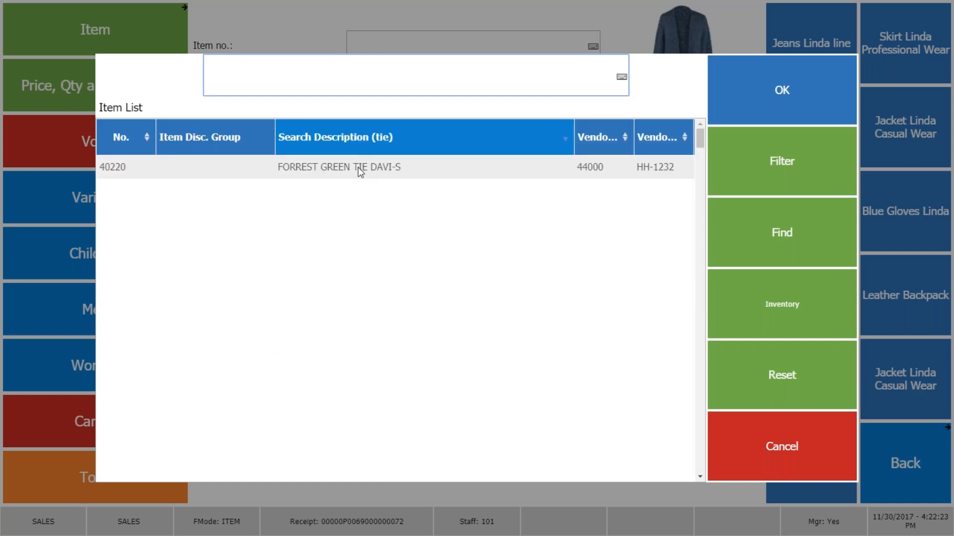
left_click(358, 167)
left_click(739, 94)
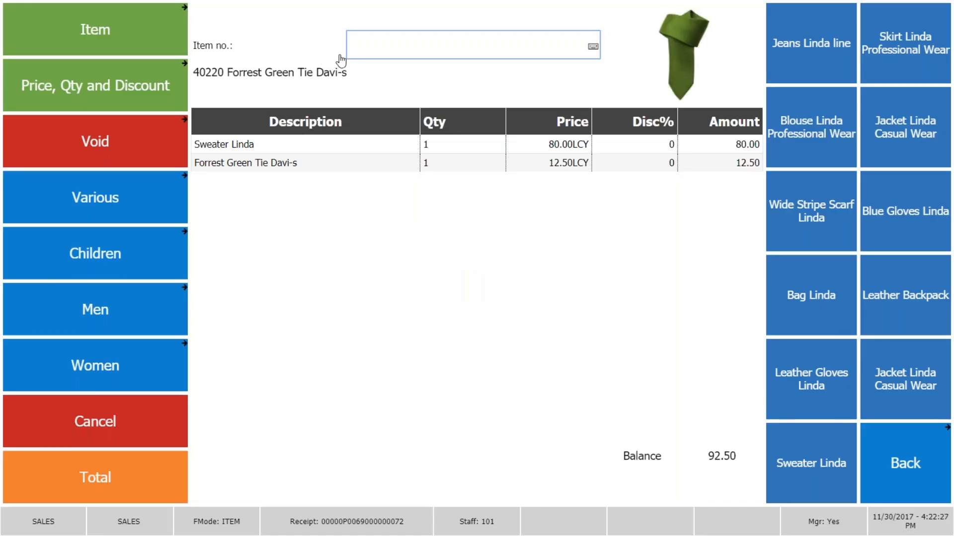
Search for "bag" directly in the item number entry and add Bag Linda to the sale.
left_click(386, 52)
type("bag")
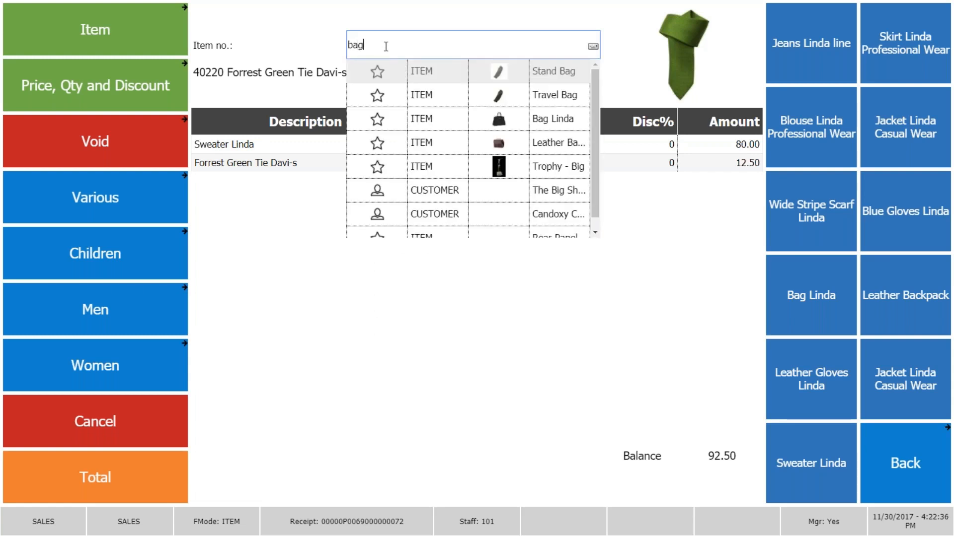
left_click(482, 119)
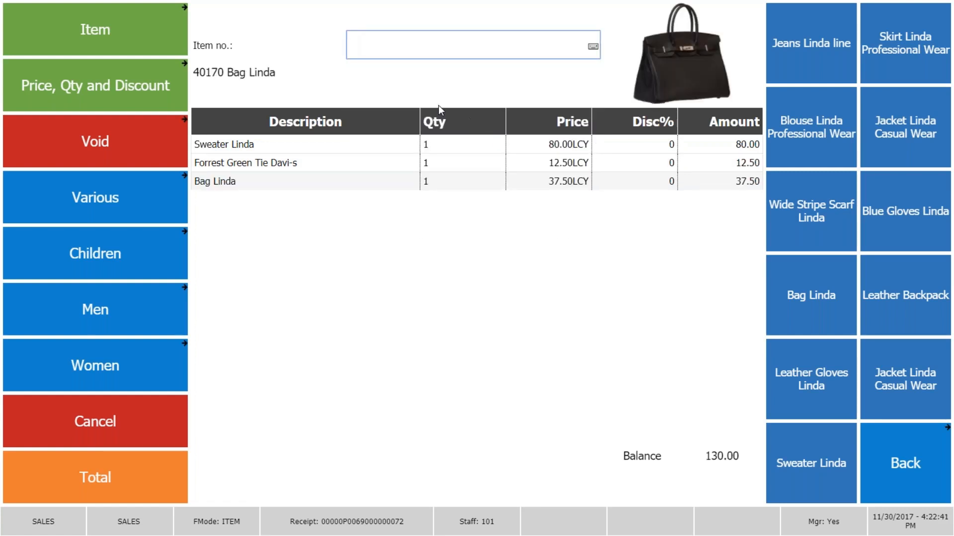
Look at the available item functions and the breakdown behind the sale's balance.
left_click(118, 31)
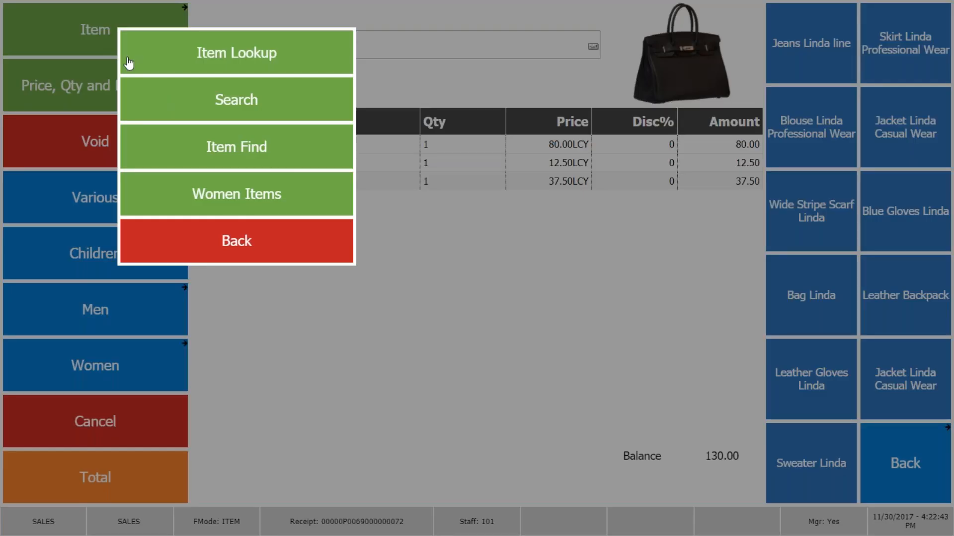
left_click(260, 232)
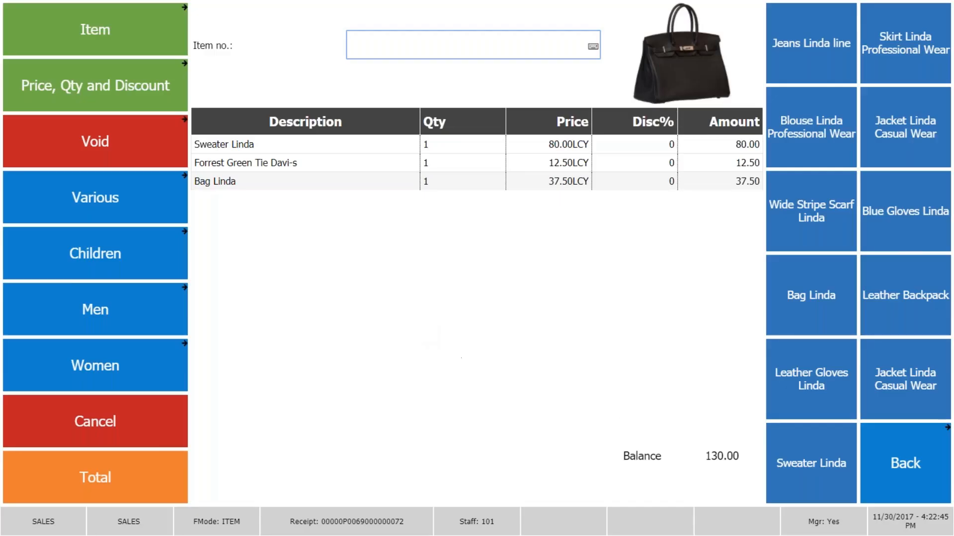
left_click(711, 461)
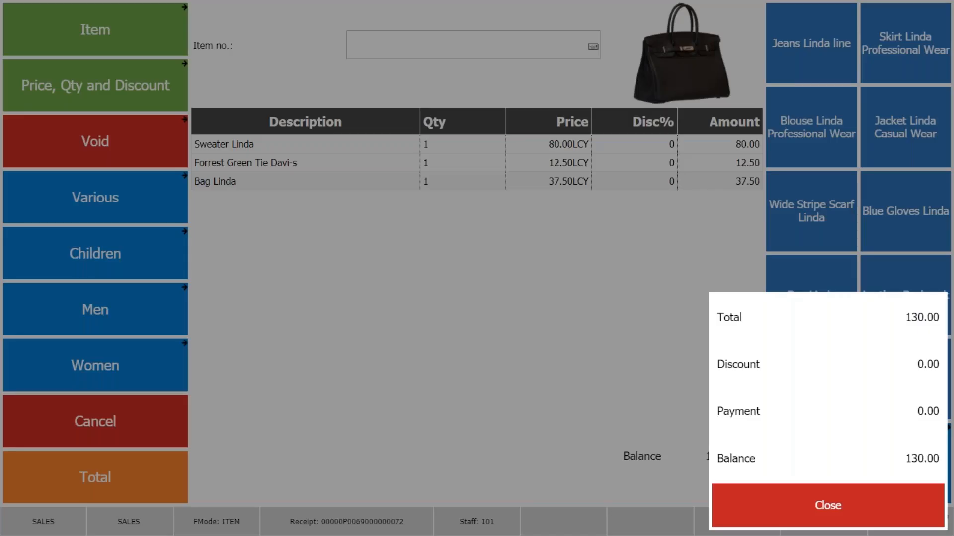
left_click(823, 527)
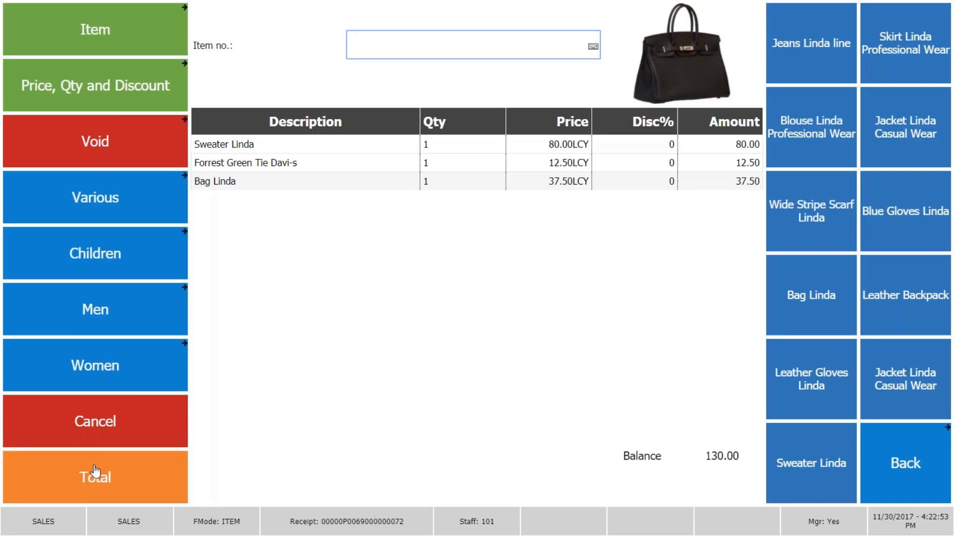
Total the sale and pay it with 150.00 in cash.
left_click(100, 480)
left_click(108, 65)
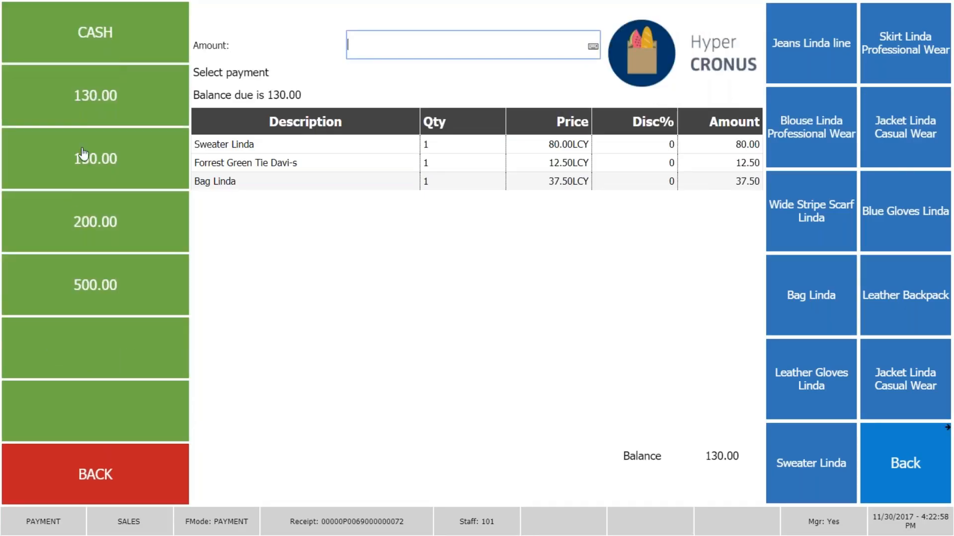
left_click(82, 174)
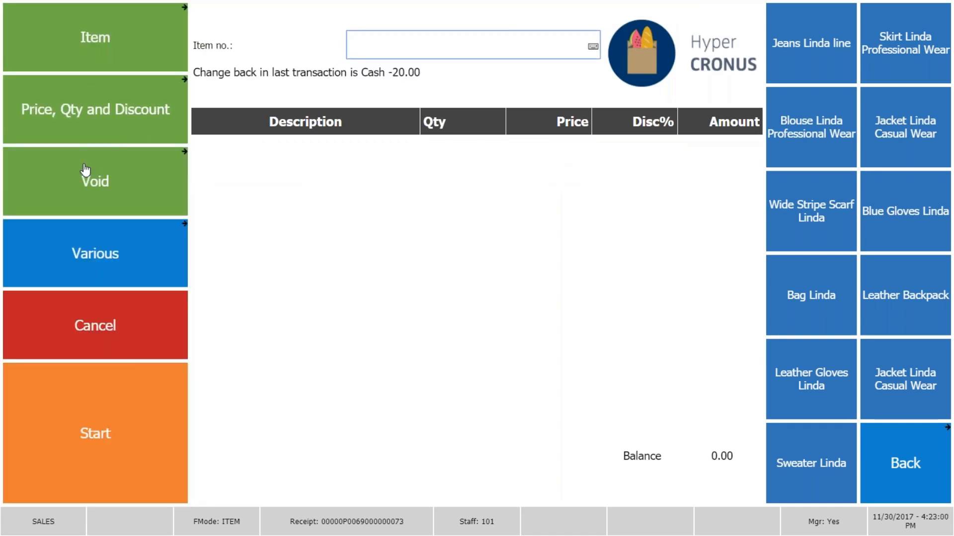
Log off the cashier session and log on with the 15 Supermarket profile.
left_click(900, 463)
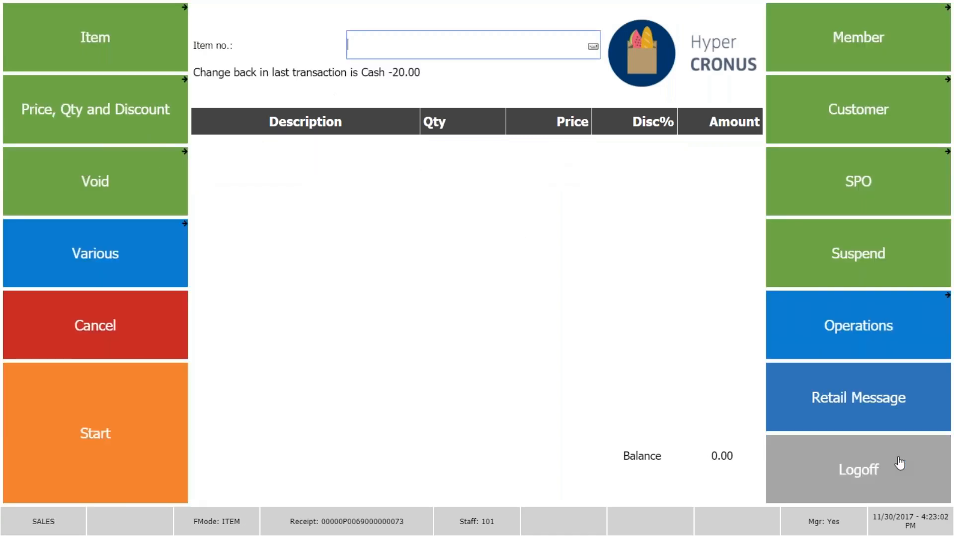
left_click(852, 478)
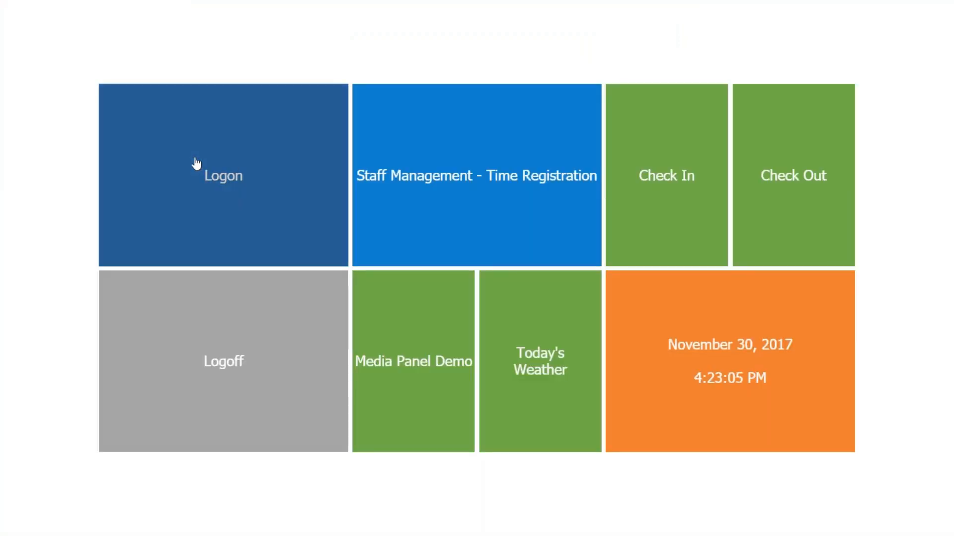
left_click(196, 164)
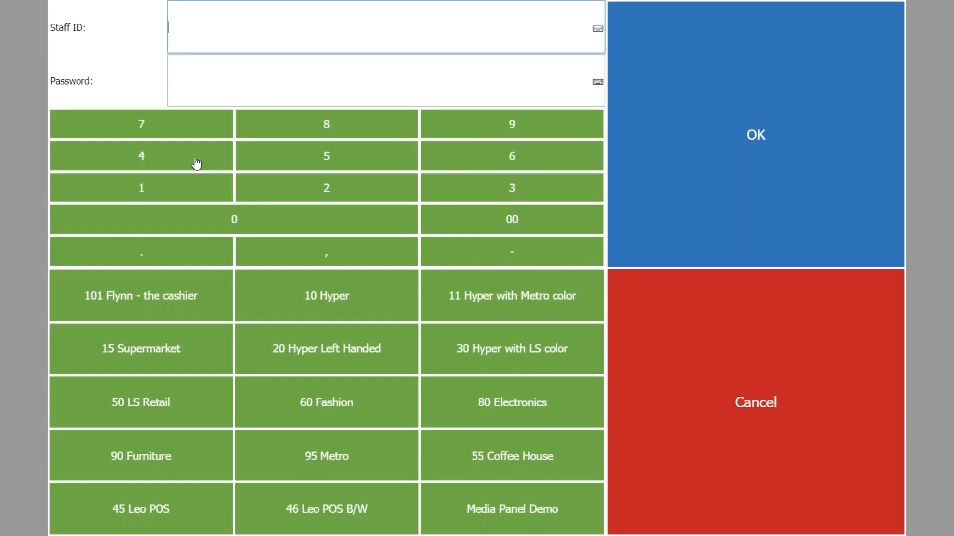
left_click(156, 356)
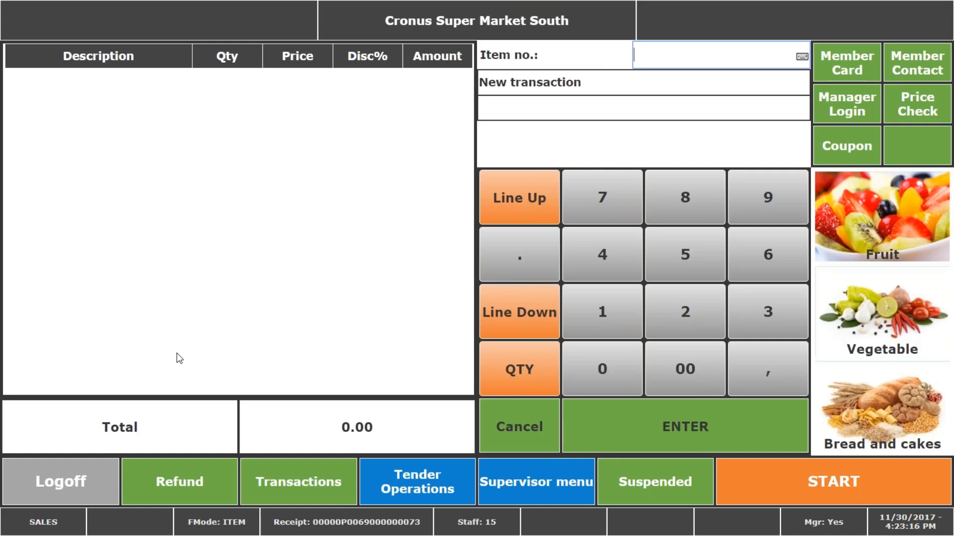
Add one Ginger Muffin and three Blueberry Muffins from the bread and cakes selection to the sale.
left_click(866, 402)
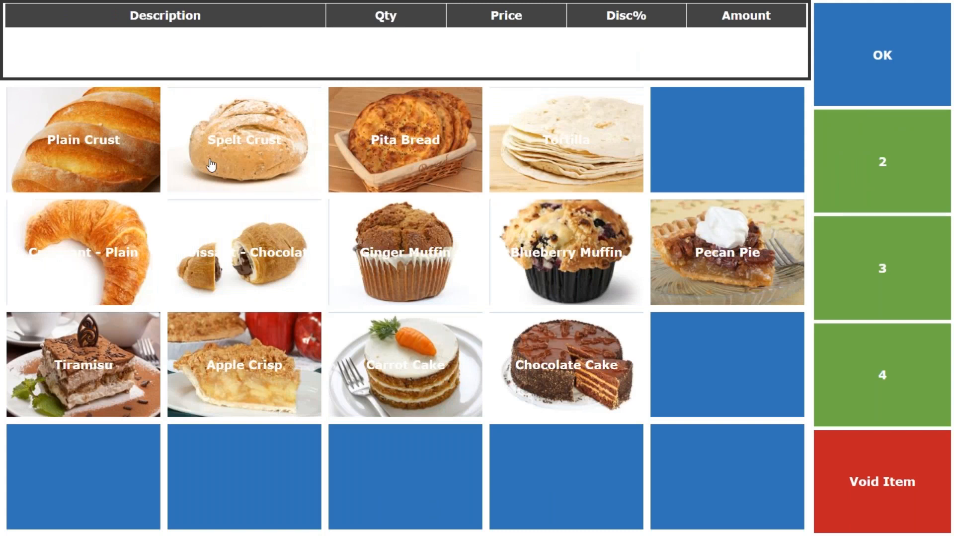
left_click(391, 256)
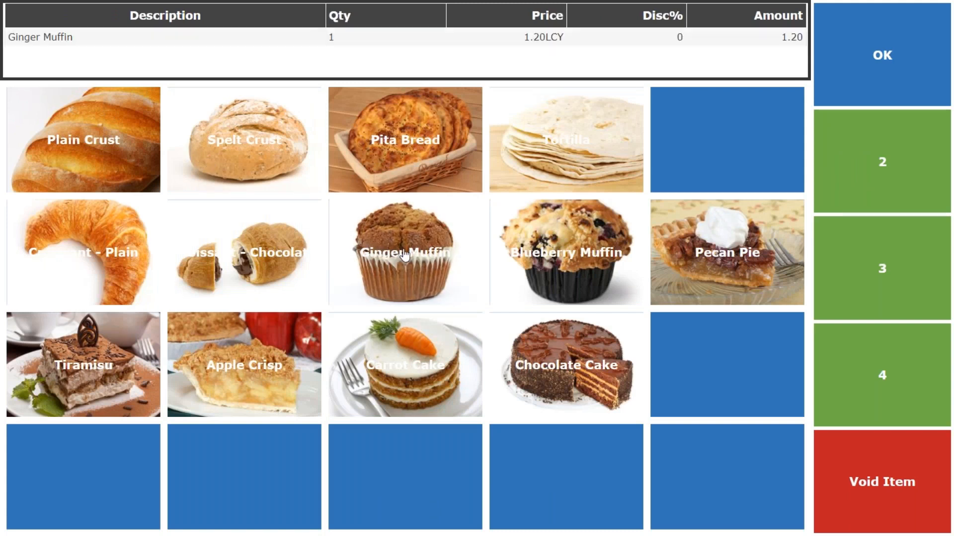
left_click(880, 277)
left_click(600, 243)
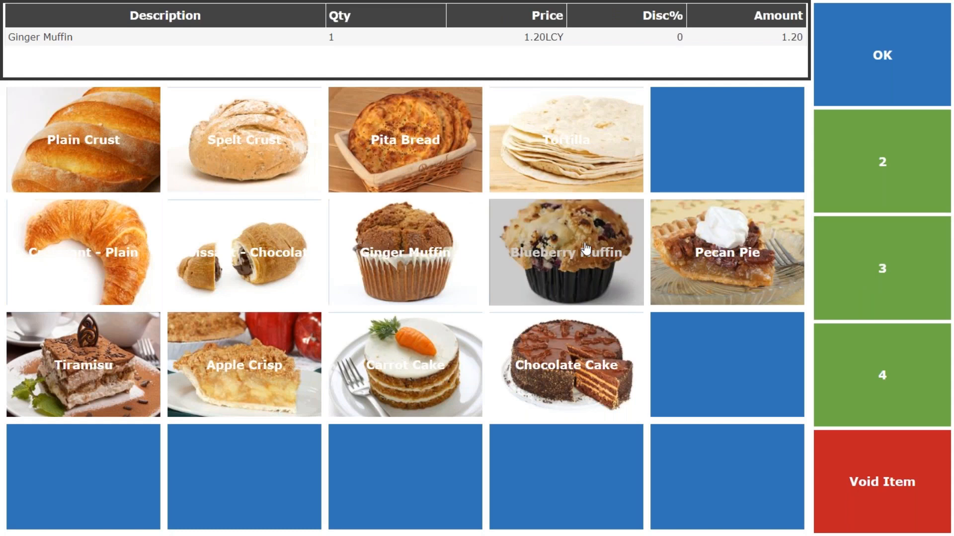
left_click(887, 69)
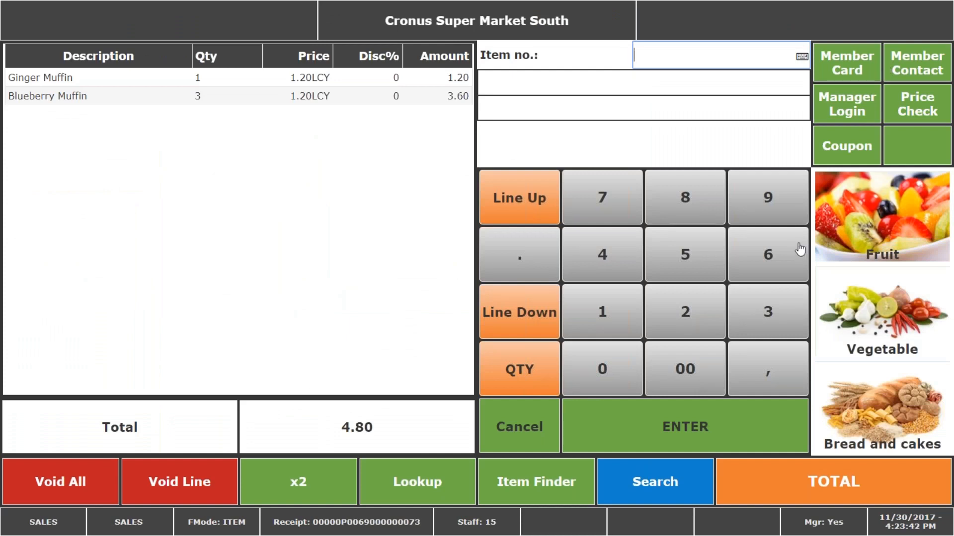
Total the supermarket sale and pay it in US dollars, accepting the proposed amount of 8.61.
left_click(793, 494)
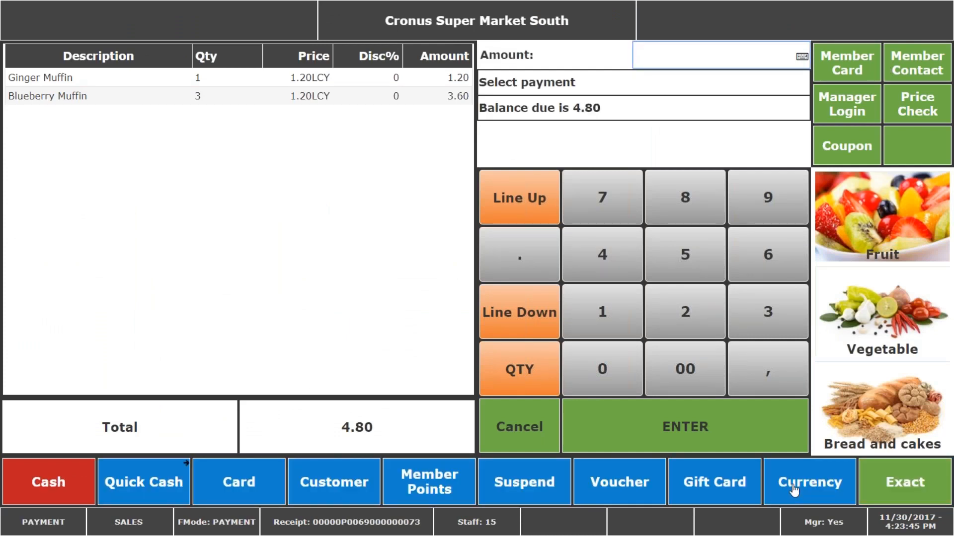
left_click(795, 491)
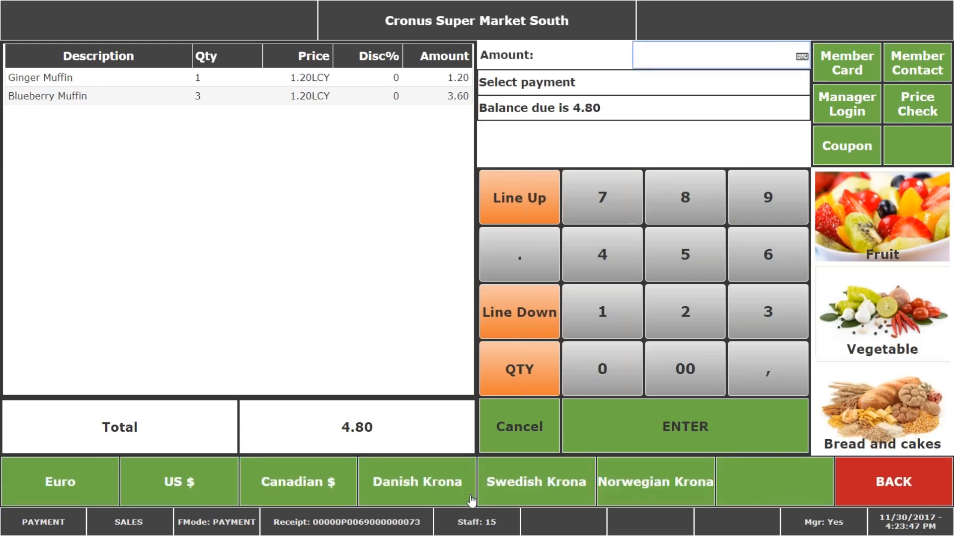
left_click(188, 491)
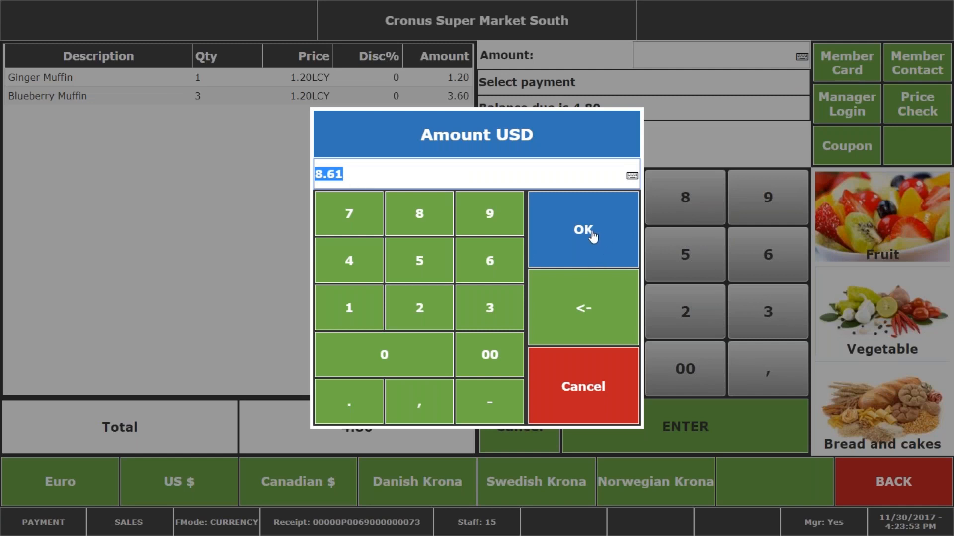
left_click(591, 235)
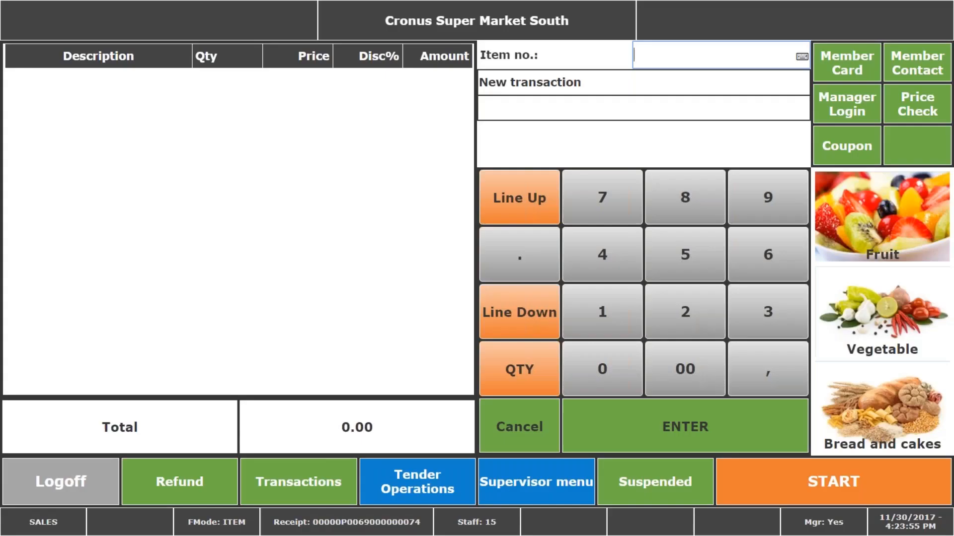
Log off the supermarket session and log on with the 60 Fashion profile.
left_click(67, 483)
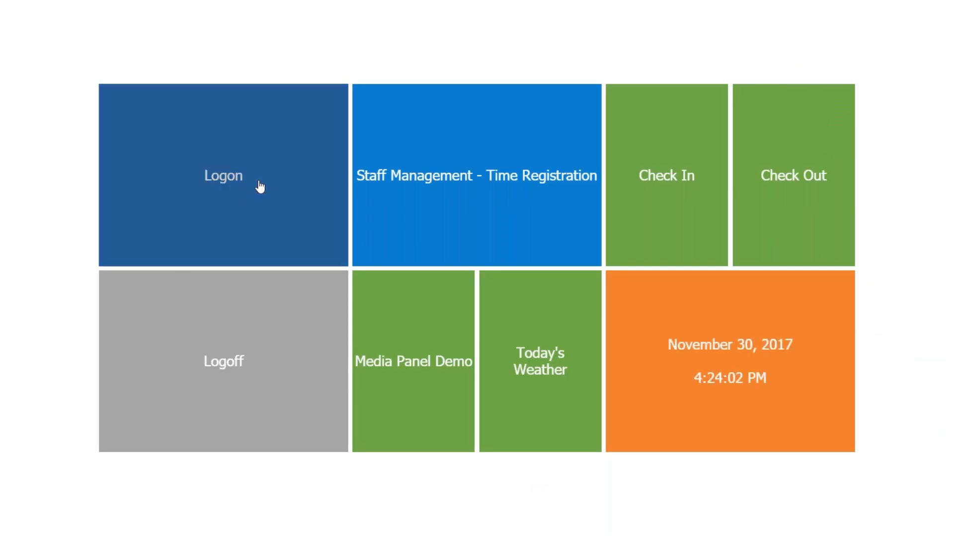
left_click(260, 187)
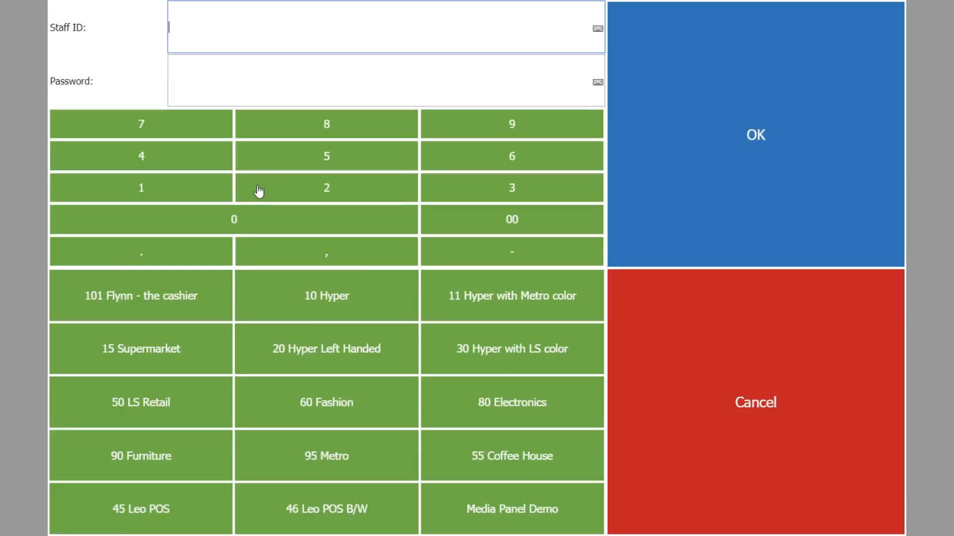
left_click(320, 410)
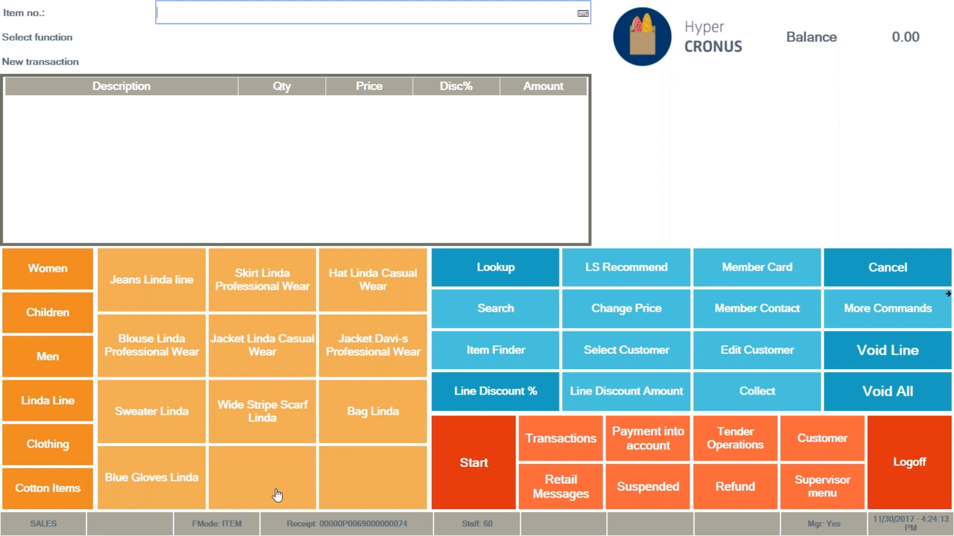
Browse the Children, Men, Linda Line and Clothing categories to examine the items offered in each.
left_click(41, 313)
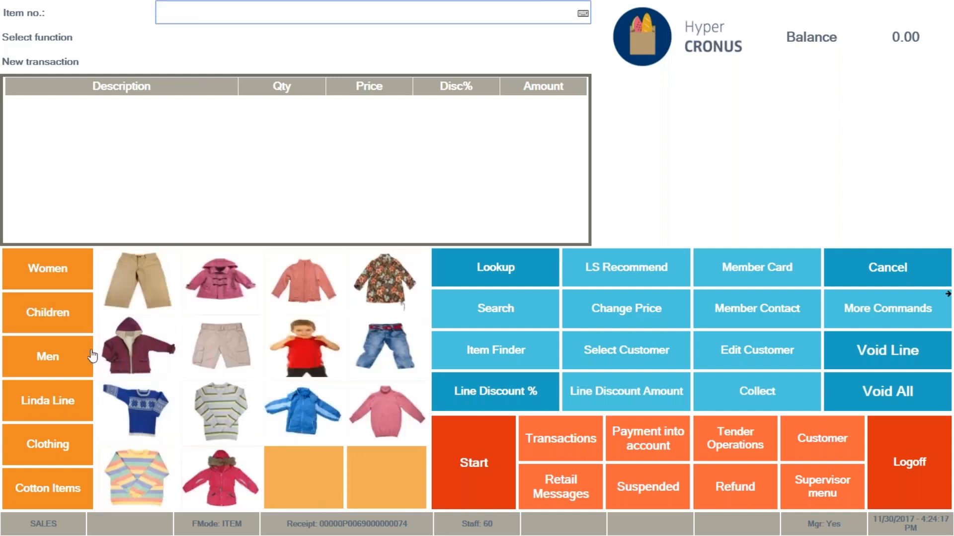
left_click(42, 362)
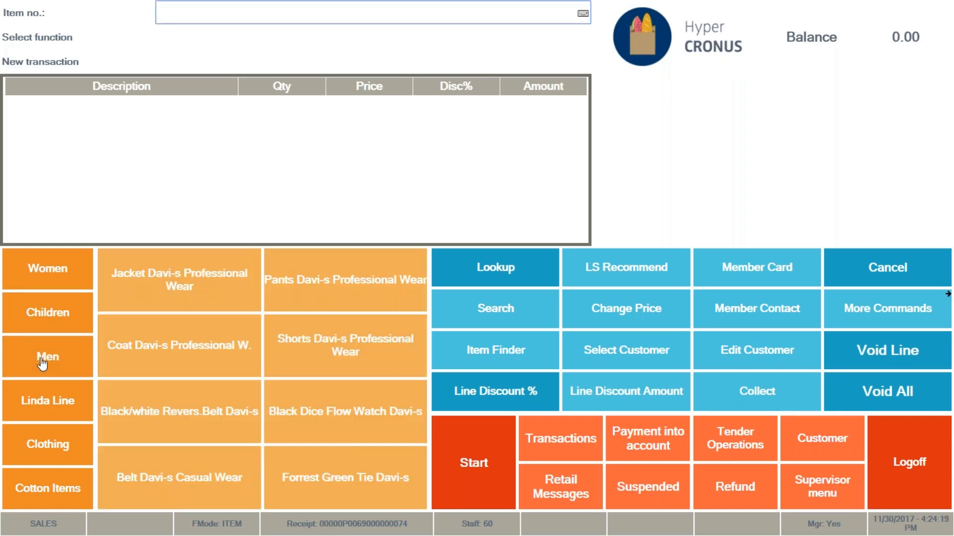
left_click(45, 403)
left_click(278, 383)
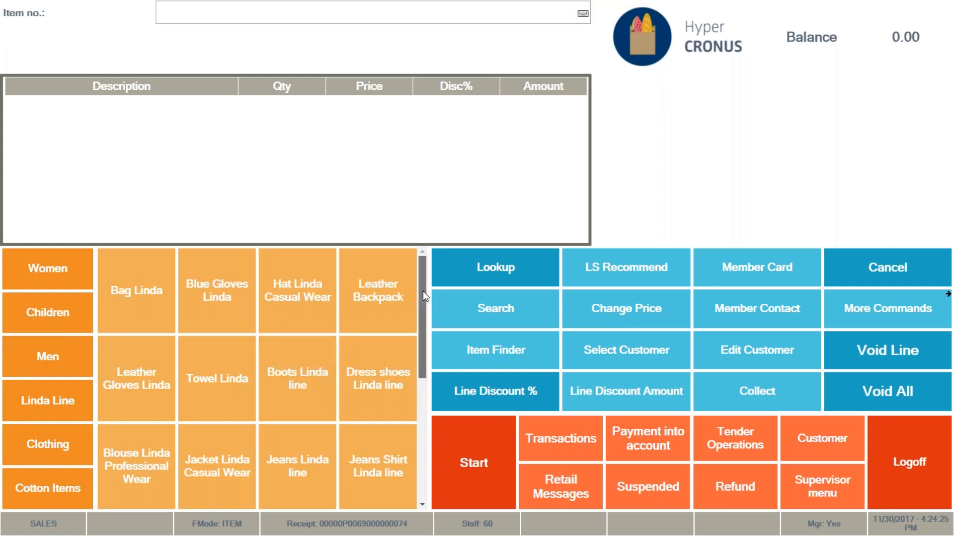
left_click_drag(422, 291, 403, 288)
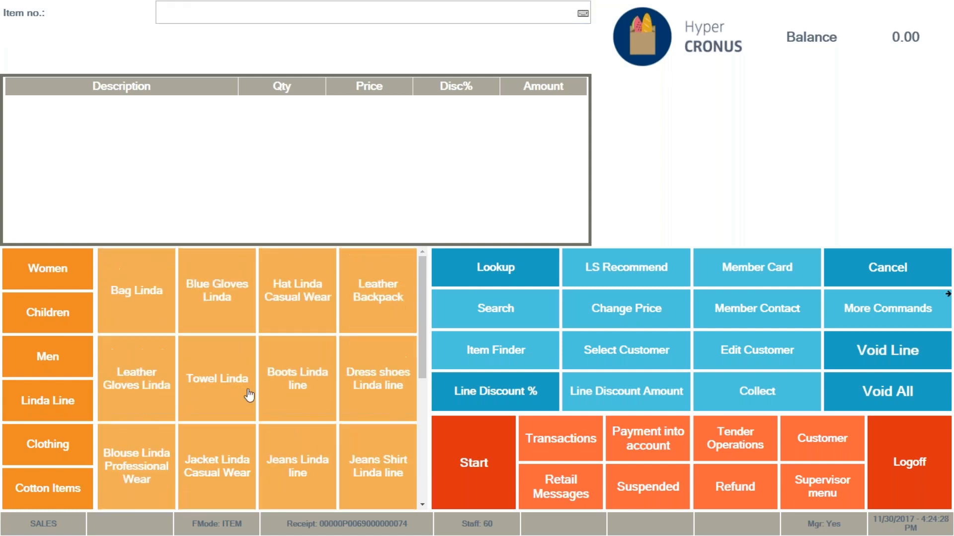
left_click(46, 445)
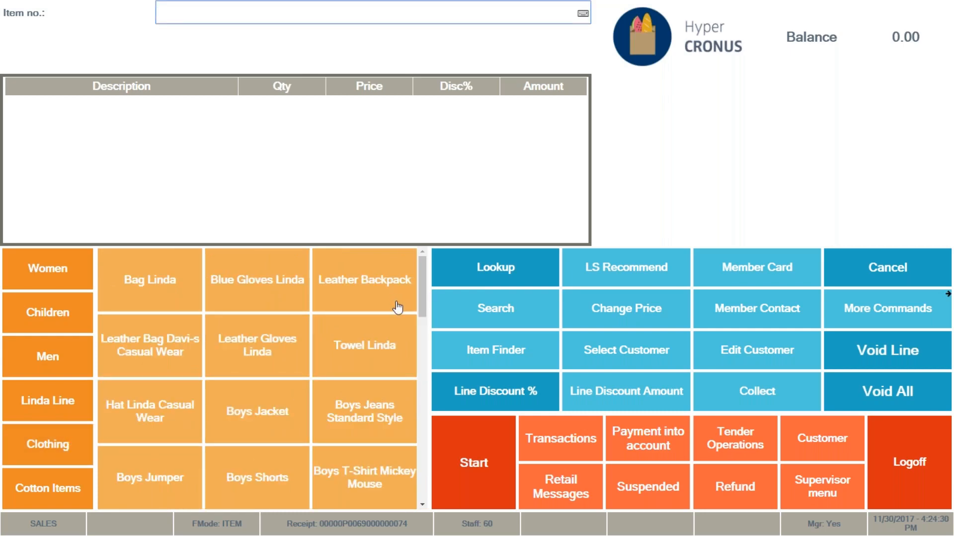
left_click_drag(422, 303, 410, 356)
left_click_drag(412, 412, 419, 278)
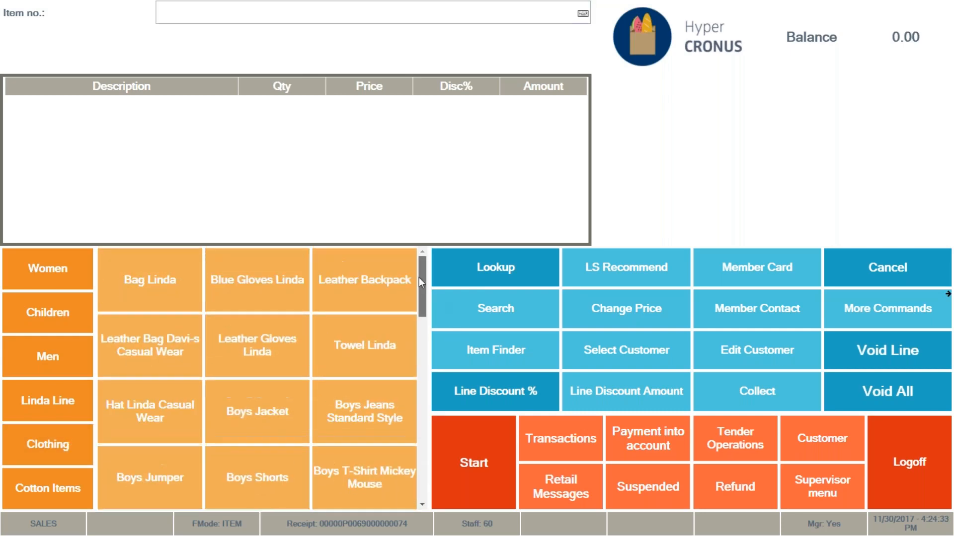
Add one Bag Linda from the women's selection to the sale and view the LS Recommend suggestions for it.
left_click(62, 287)
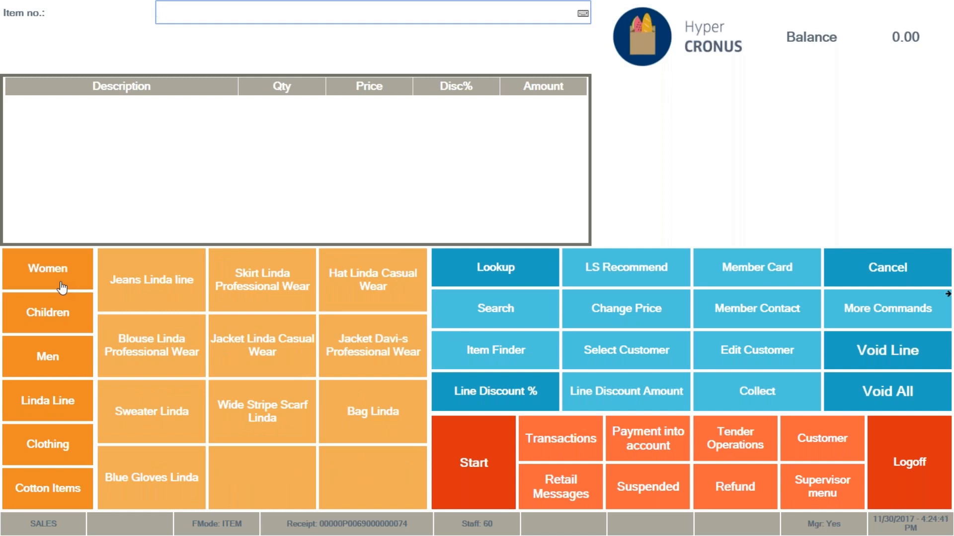
left_click(361, 416)
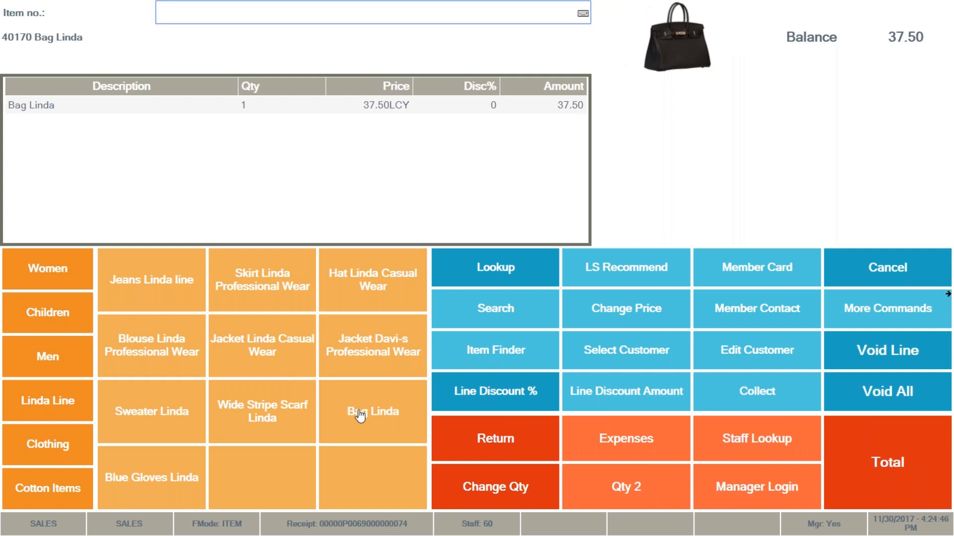
left_click(626, 268)
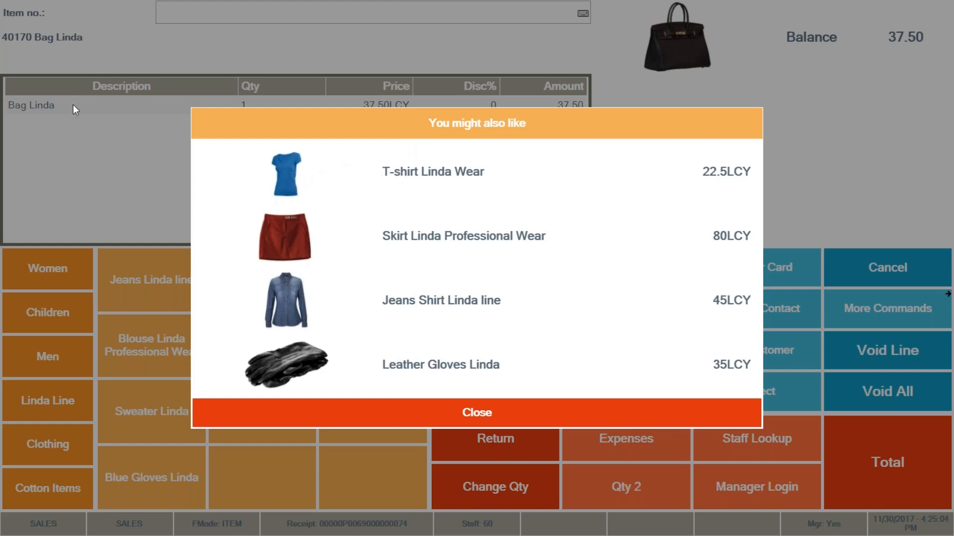
left_click(457, 417)
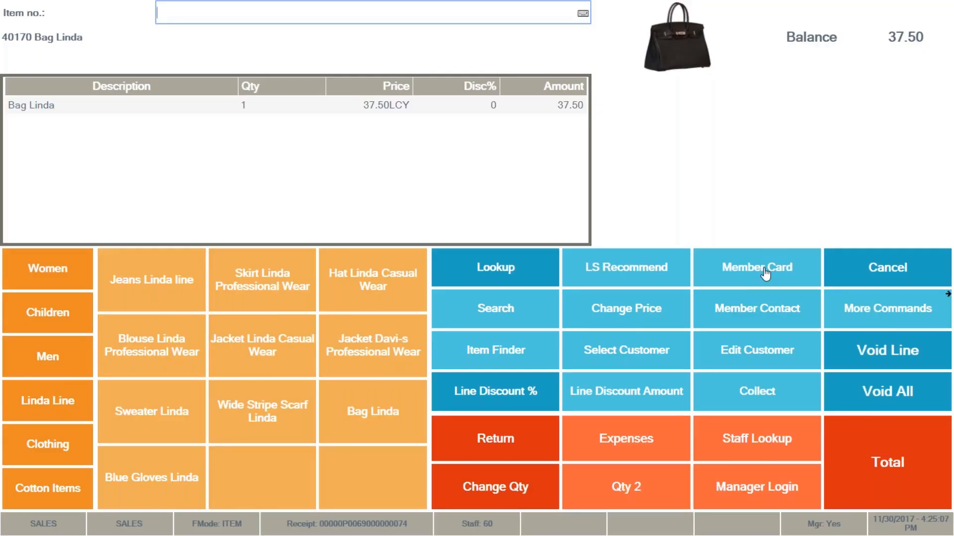
Attach the customer's membership to the sale by entering the member card number.
left_click(767, 271)
type("10001")
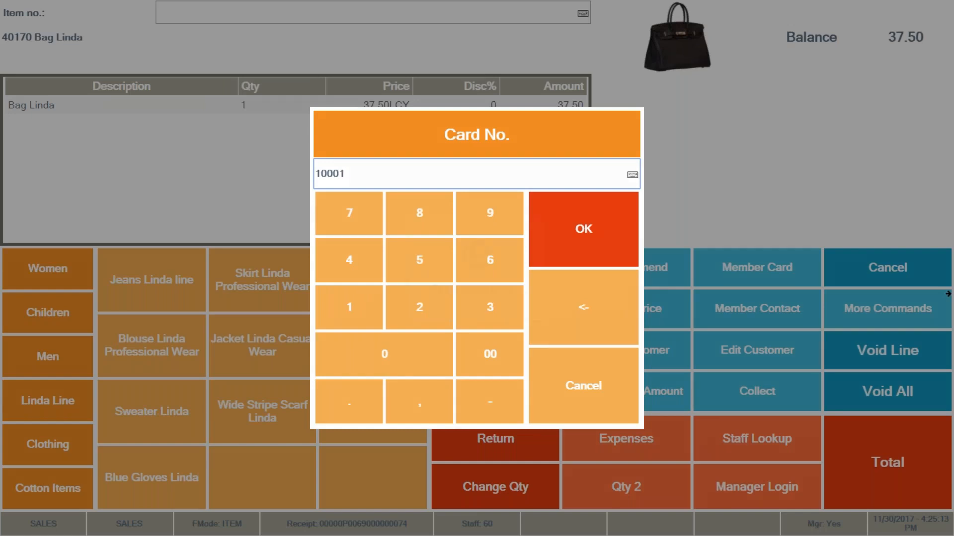
key("Return")
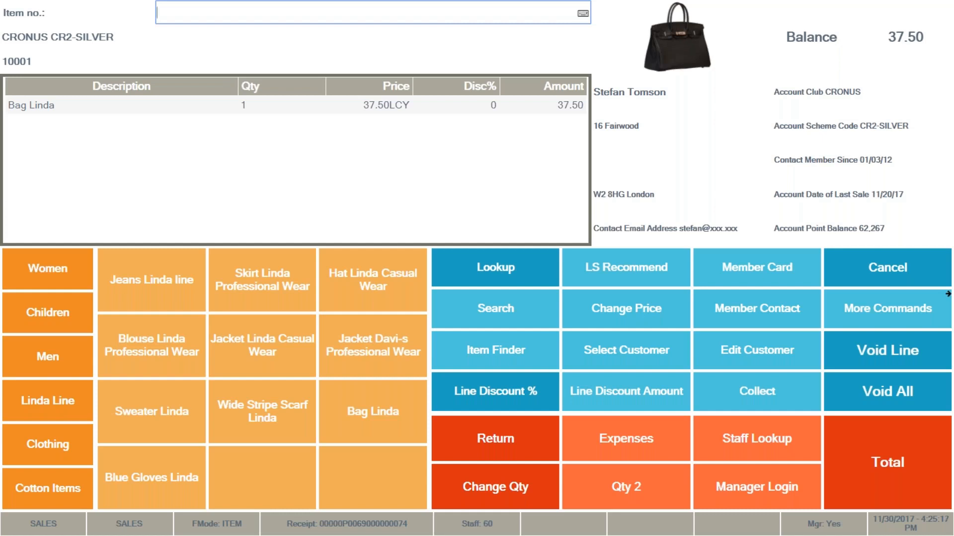
View the LS Recommend suggestions based on the member, then those based on the Bag Linda item.
left_click(880, 309)
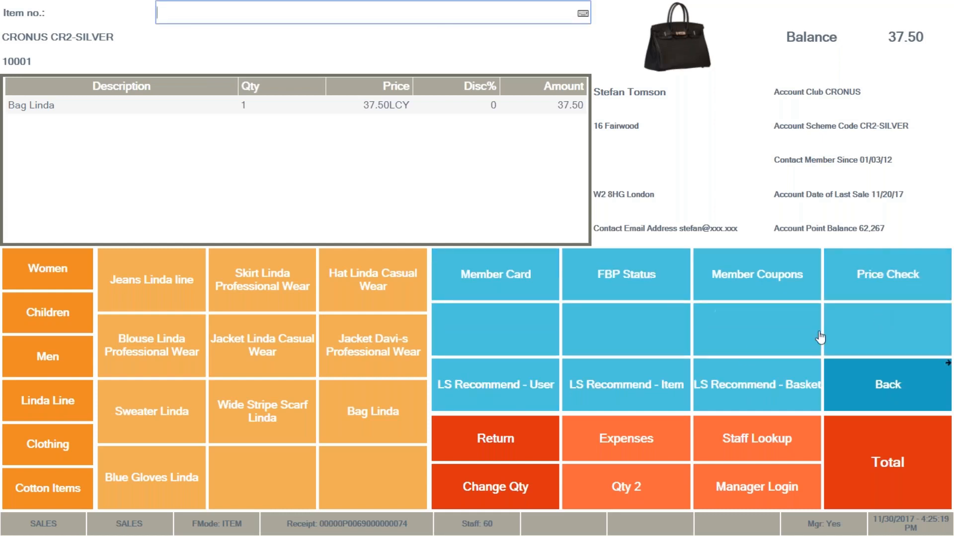
left_click(504, 394)
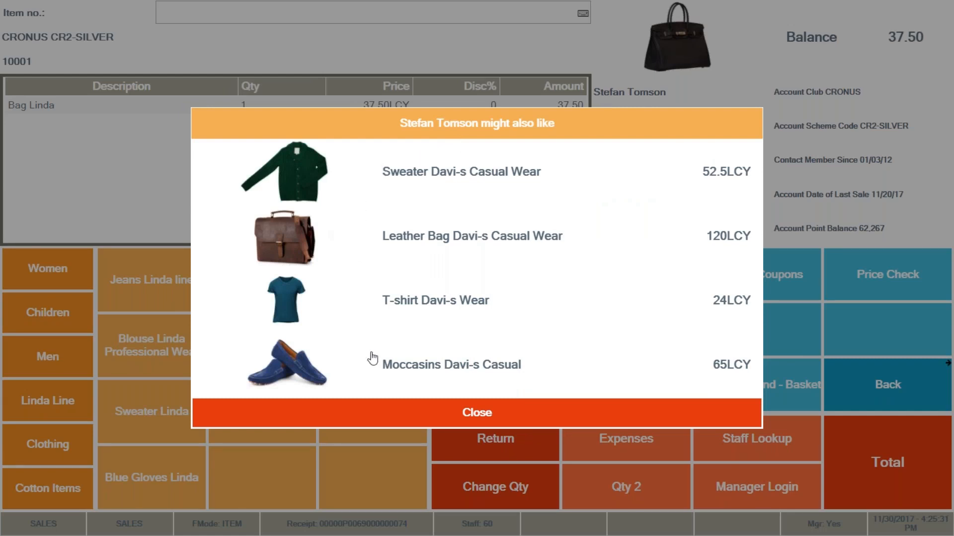
left_click(445, 420)
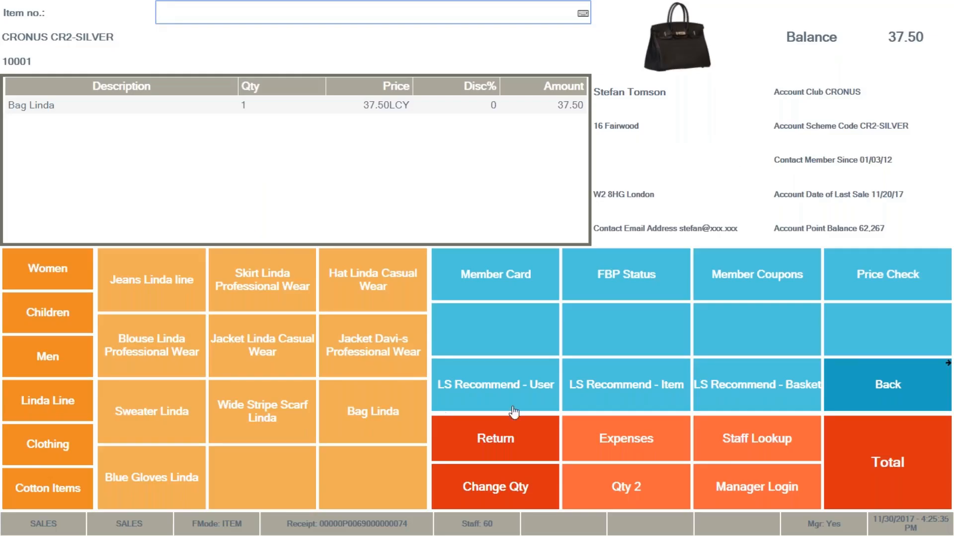
left_click(638, 391)
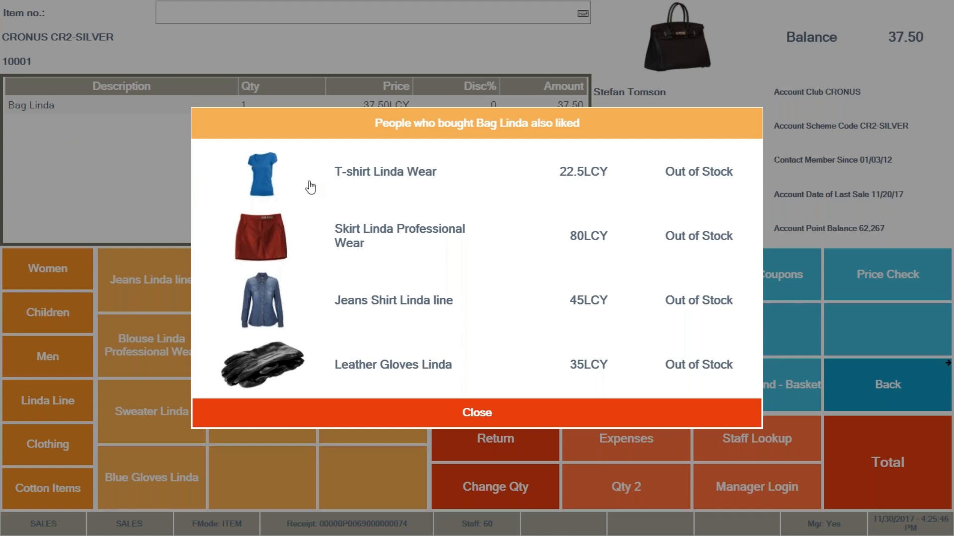
left_click(471, 416)
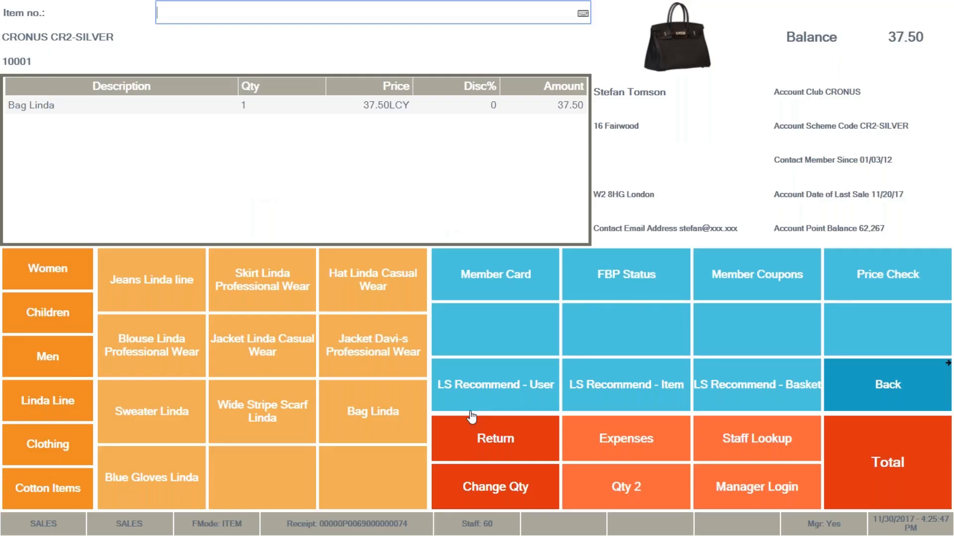
Total the Bag Linda sale and pay the full balance in cash.
left_click(888, 469)
left_click(467, 444)
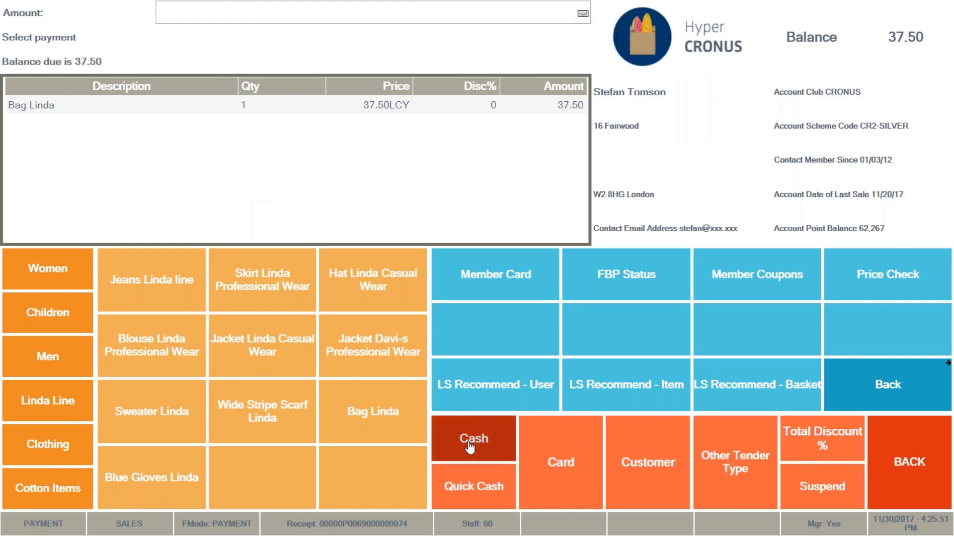
left_click(570, 241)
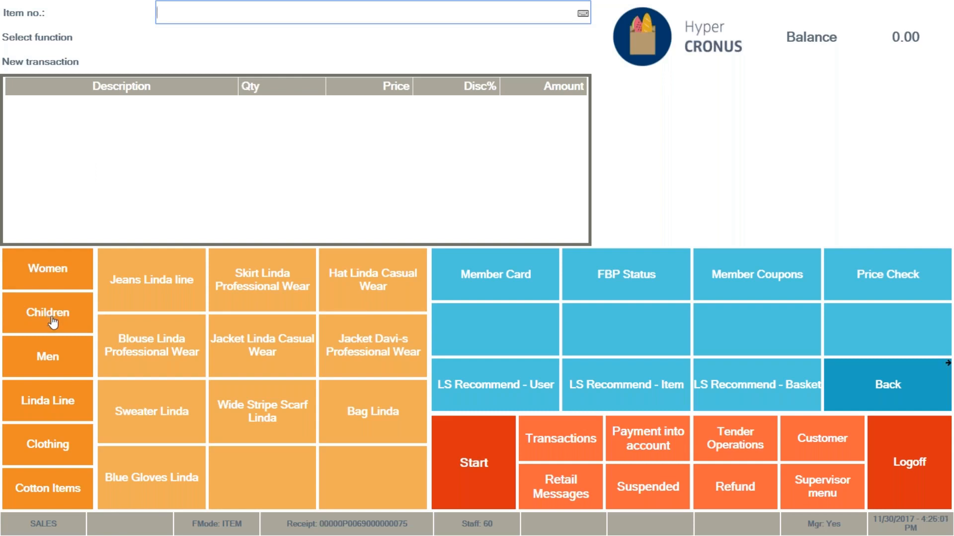
Set the Men item menu's grid to 3 columns in its menu properties.
left_click(57, 360)
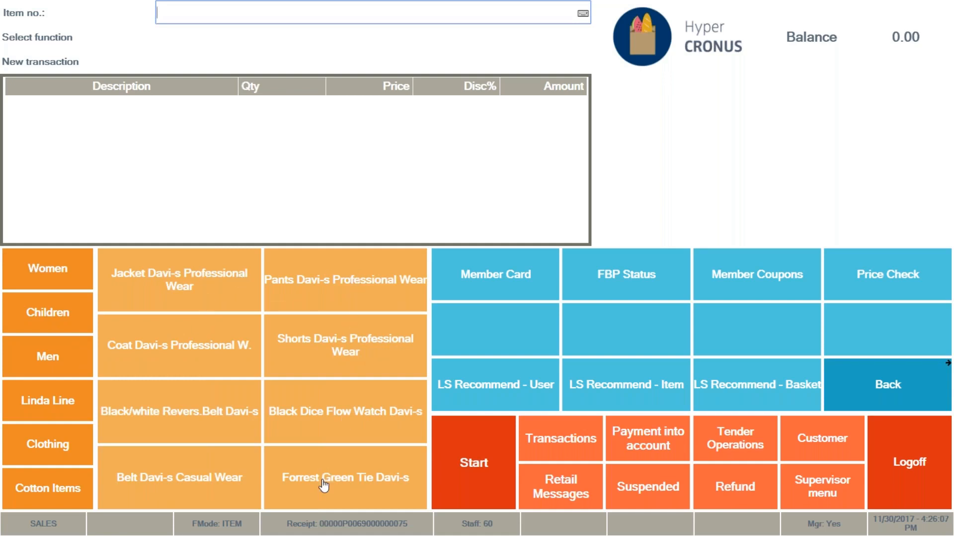
right_click(293, 359)
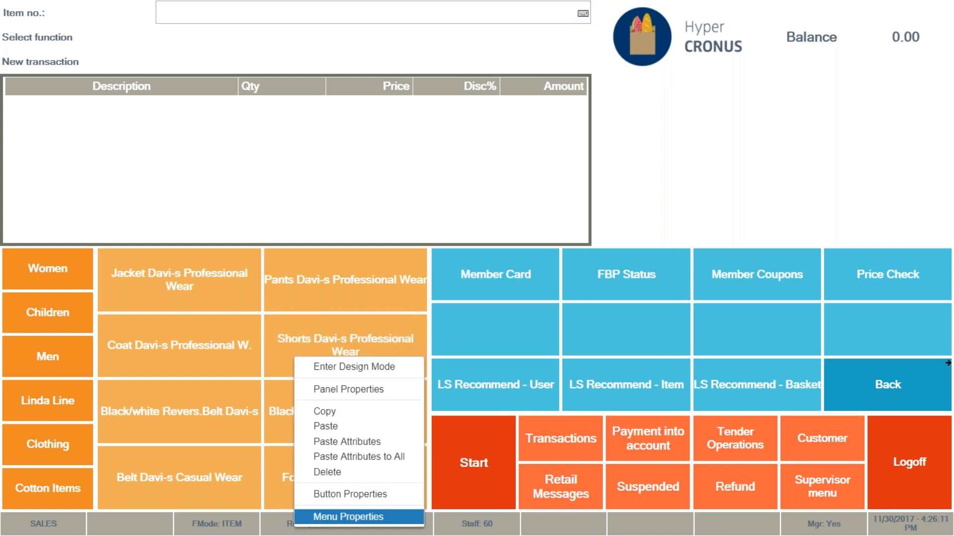
left_click(348, 516)
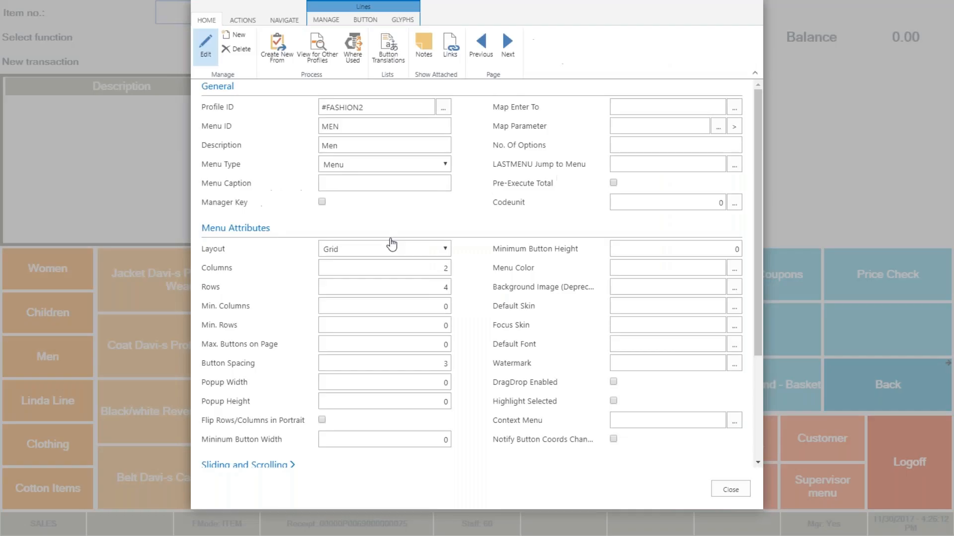
left_click(438, 268)
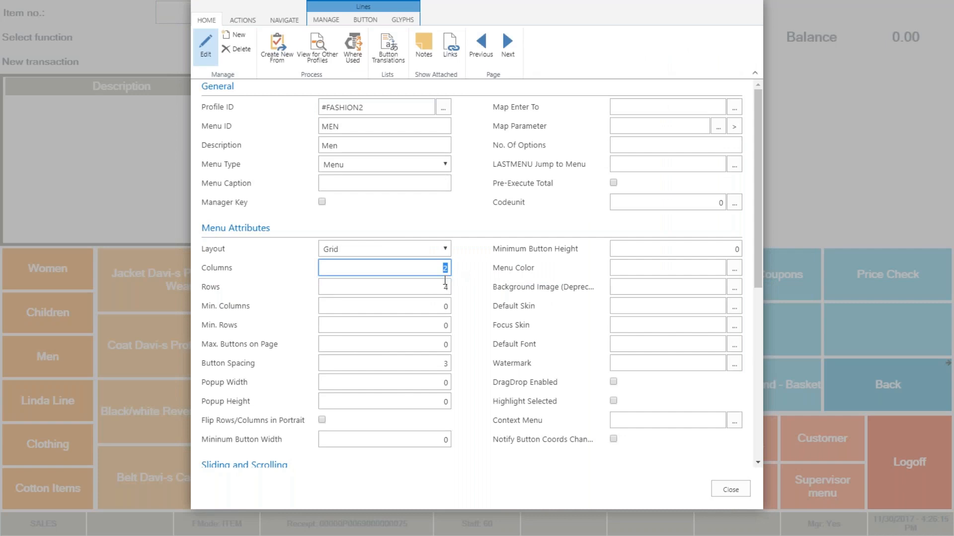
left_click(435, 287)
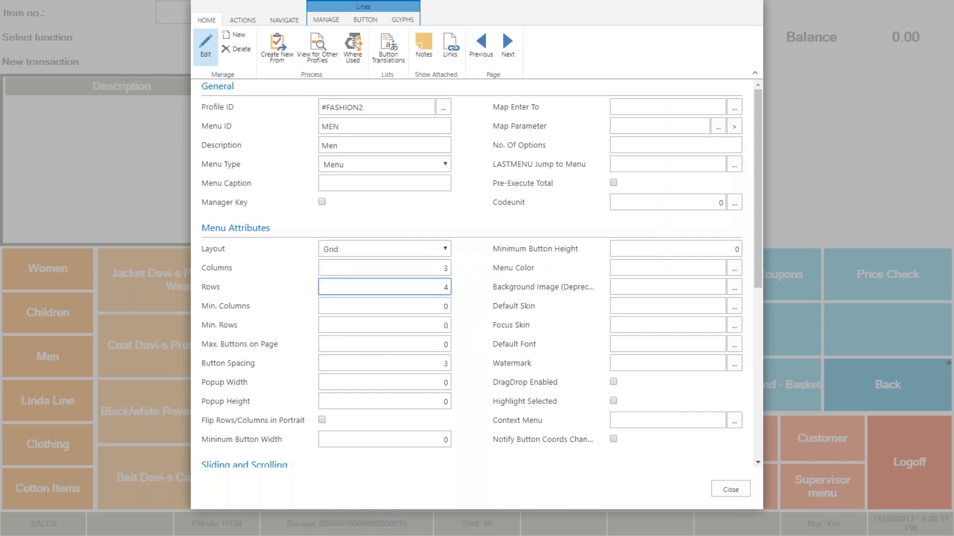
left_click(730, 490)
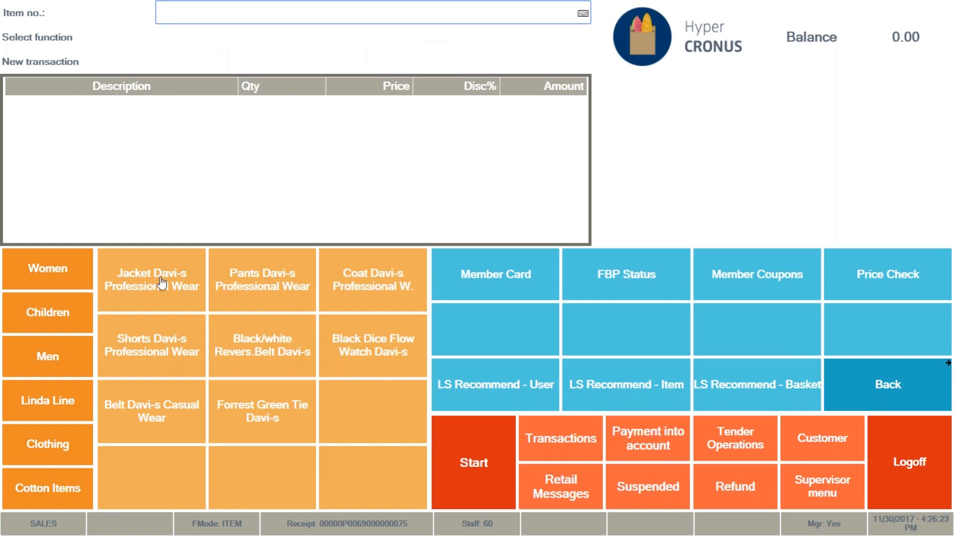
Return to the women's items and main commands, and set the Jeans Linda line button's font to #CO_VOID.
left_click(74, 277)
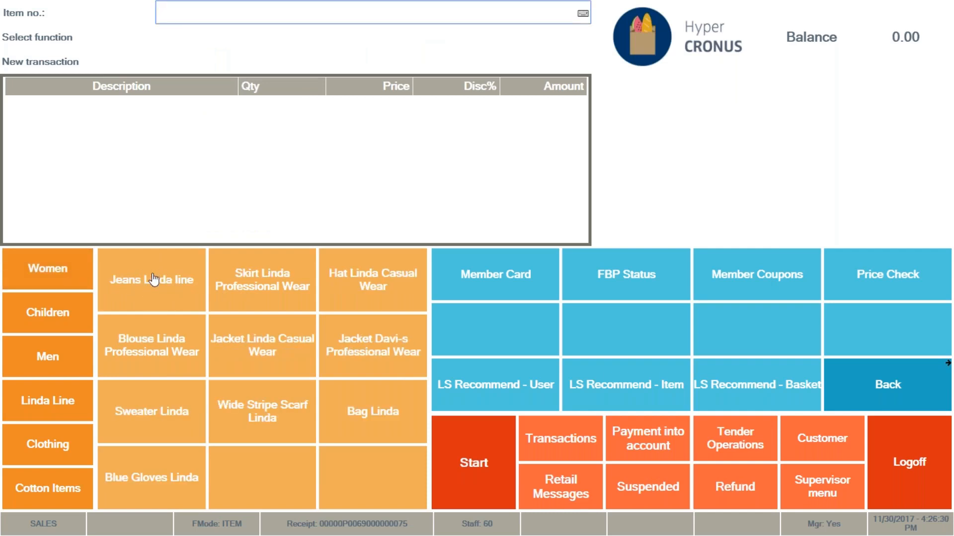
left_click(894, 398)
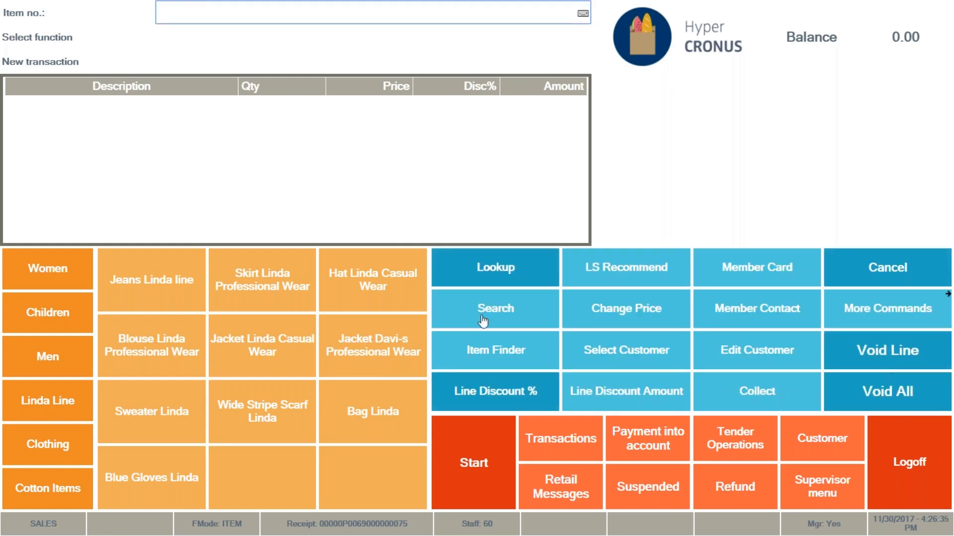
right_click(163, 286)
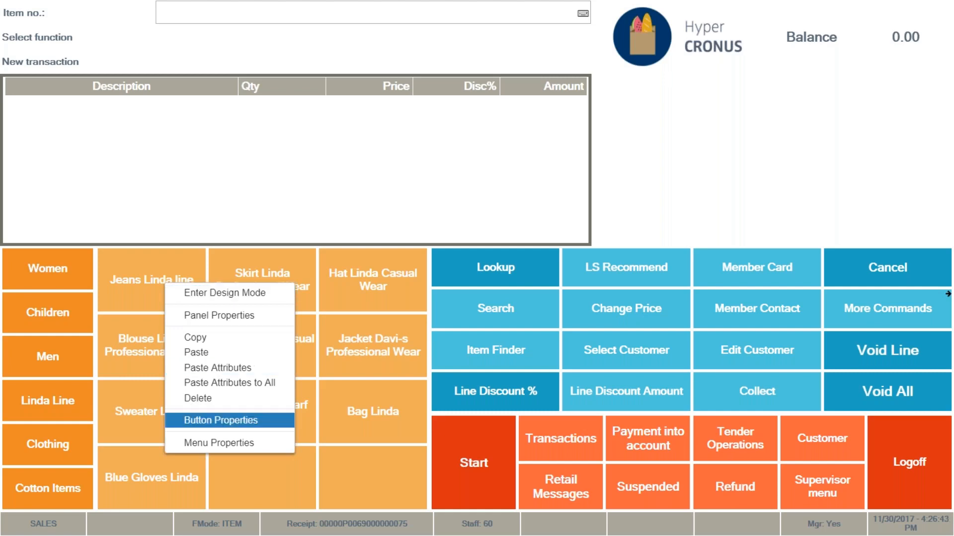
left_click(201, 421)
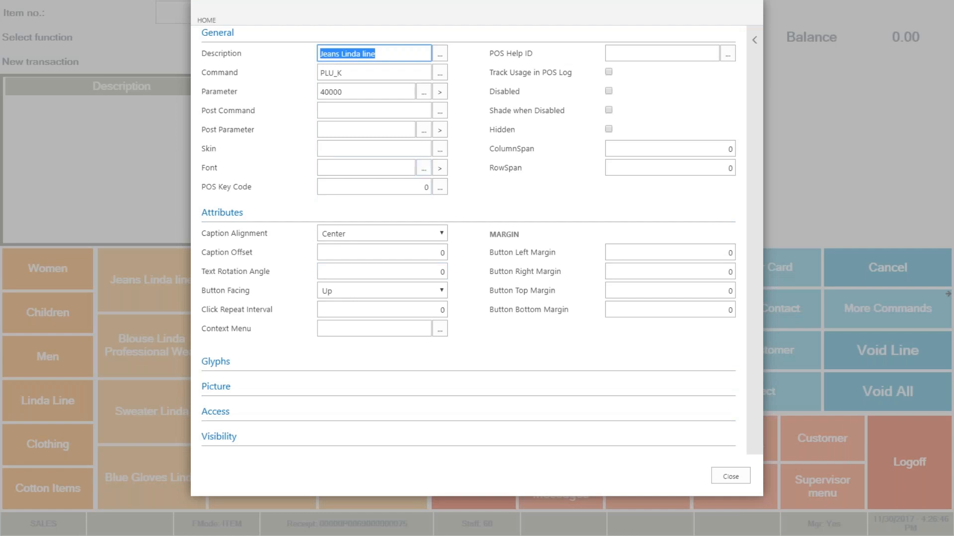
left_click(428, 172)
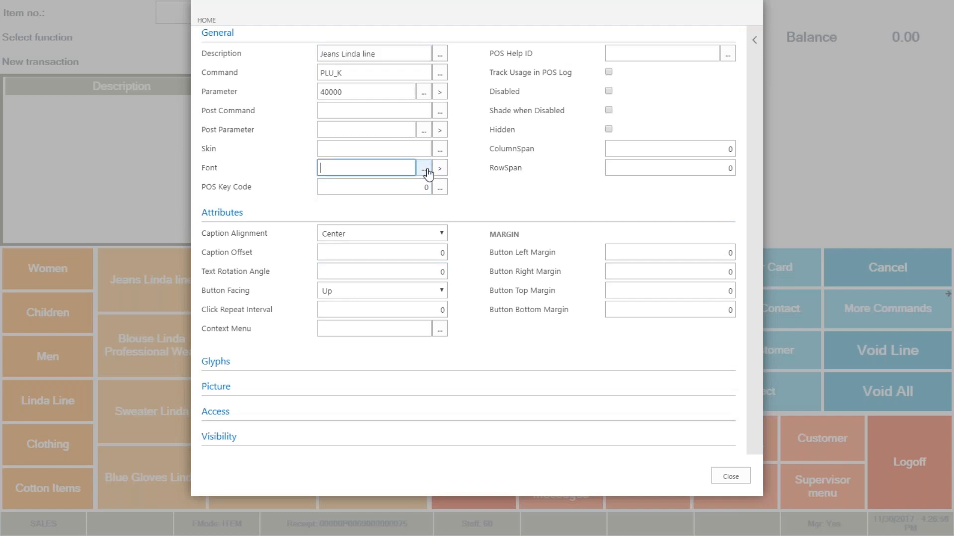
scroll(439, 248, "down", 5)
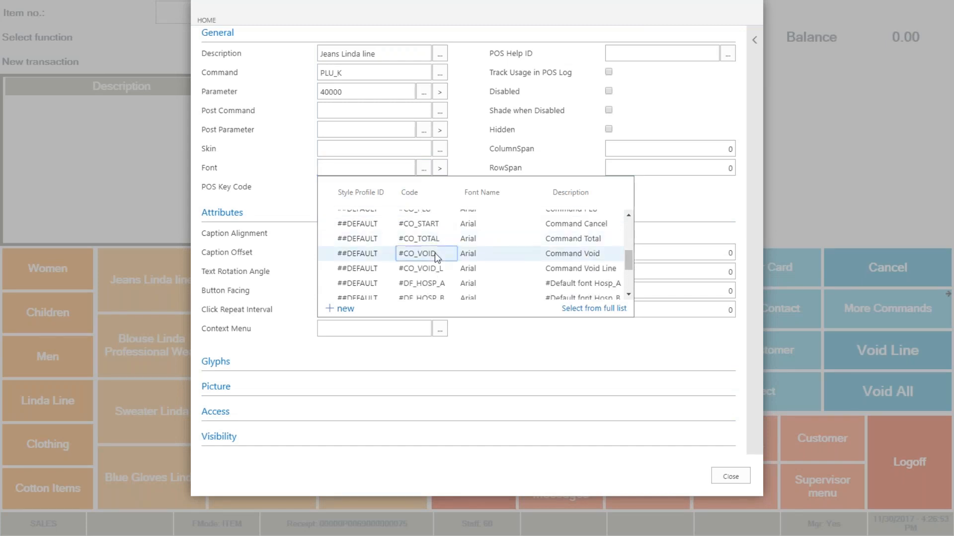
left_click(440, 253)
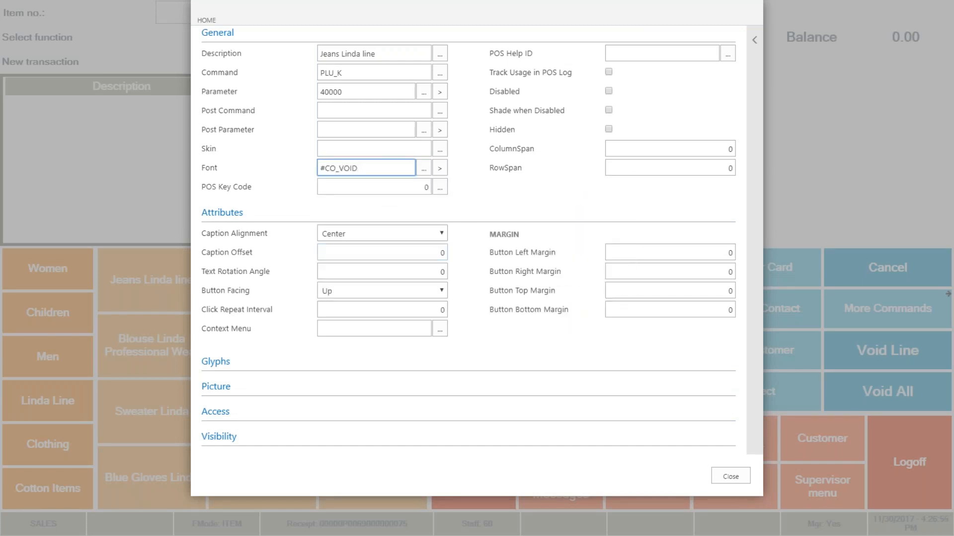
left_click(731, 477)
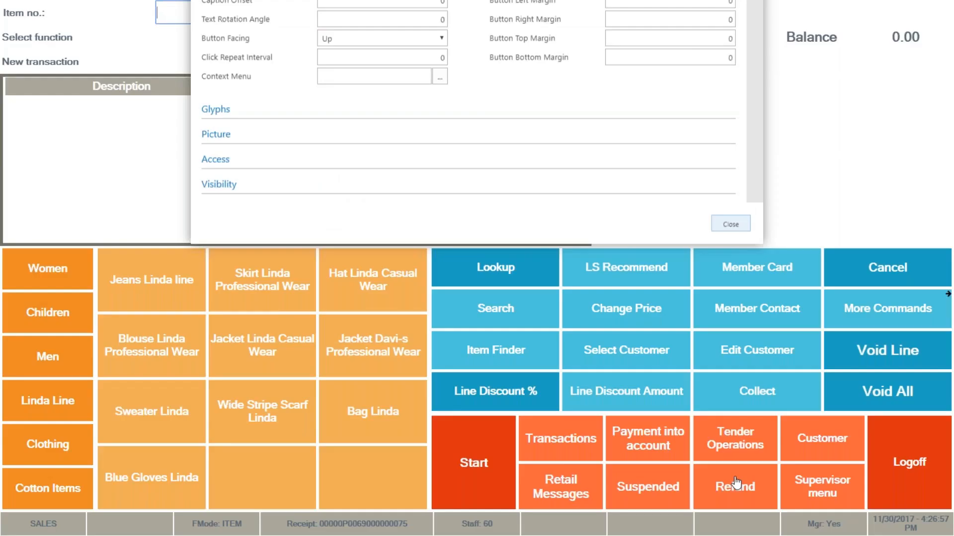
Set the Jeans Linda line button's skin to #CO_VOID in its button properties.
right_click(184, 295)
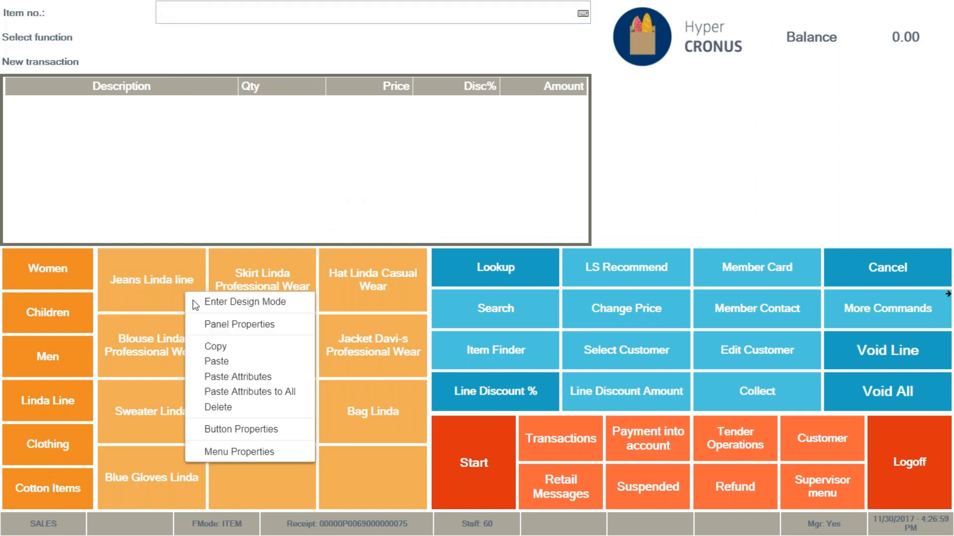
left_click(258, 427)
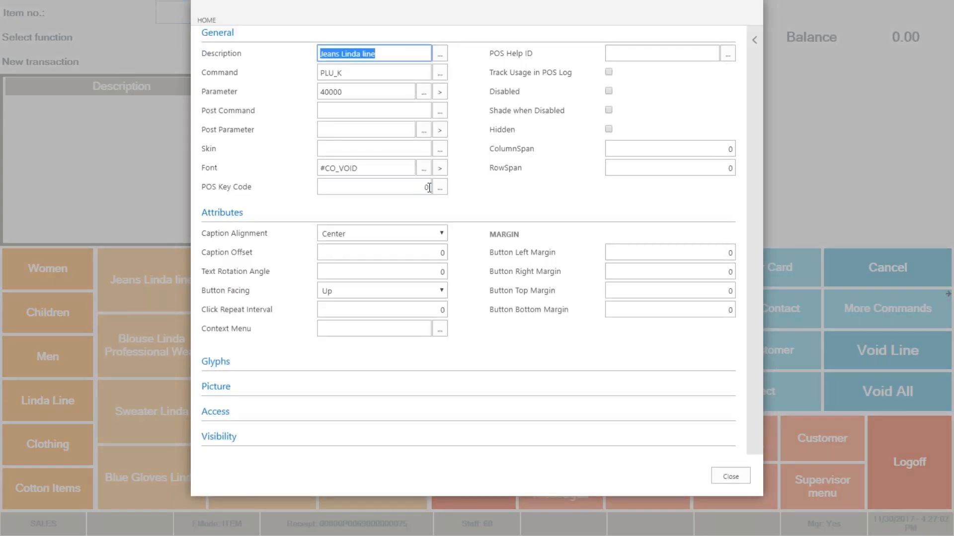
left_click(439, 150)
scroll(464, 253, "down", 5)
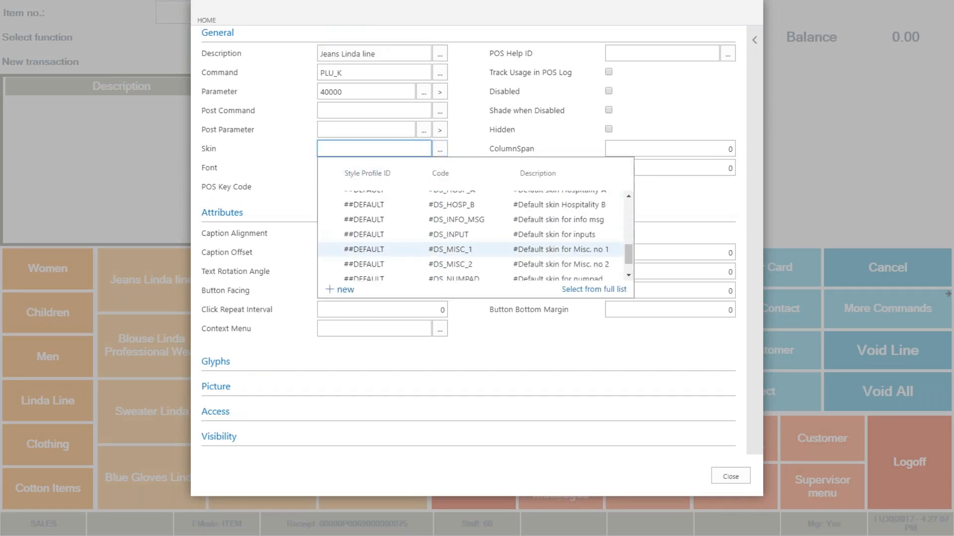
scroll(472, 248, "down", 1)
scroll(472, 258, "up", 3)
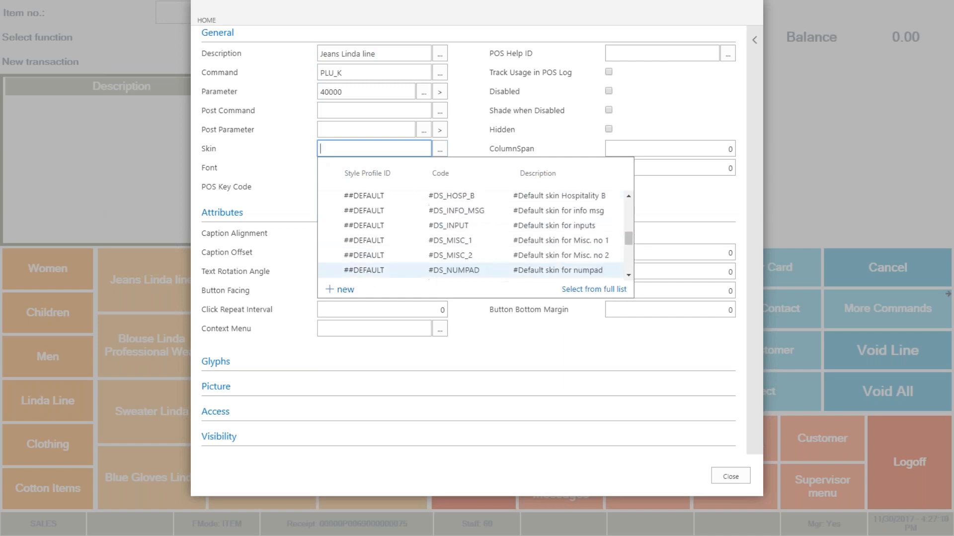
left_click(464, 250)
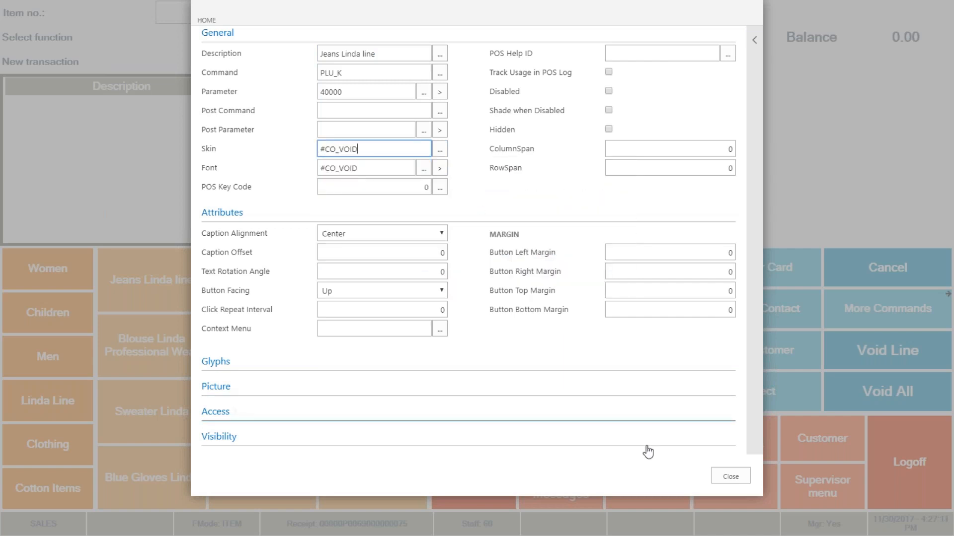
left_click(730, 477)
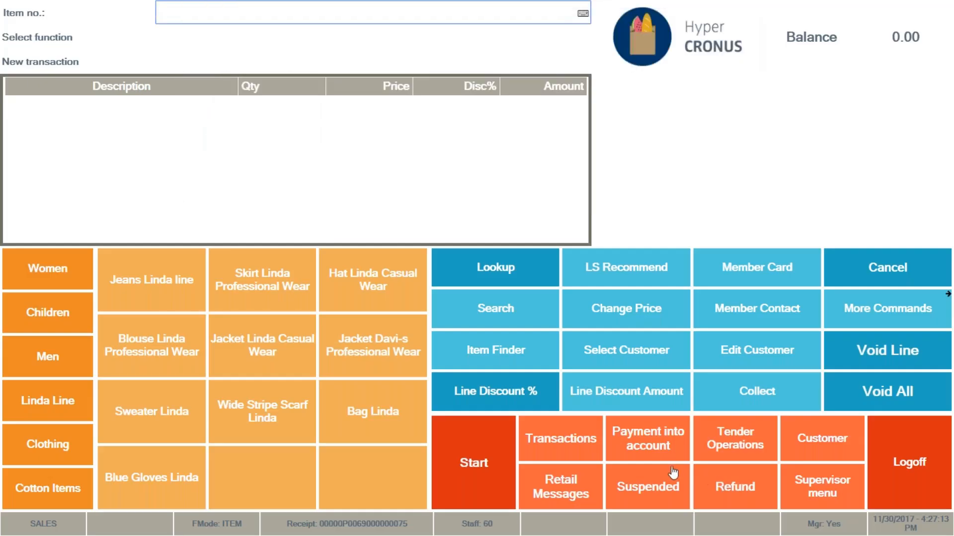
Review the skin and font settings in the Jeans Linda line button's properties.
right_click(151, 288)
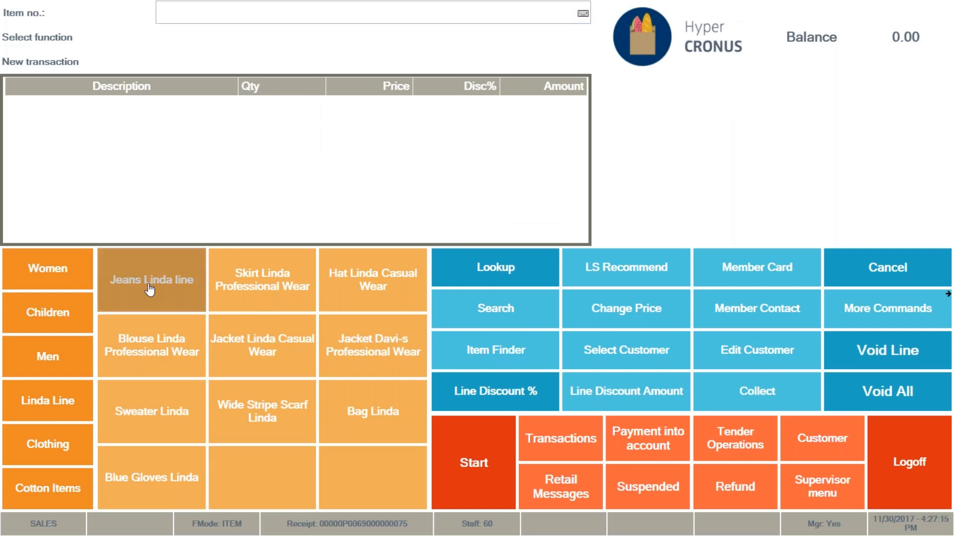
left_click(201, 429)
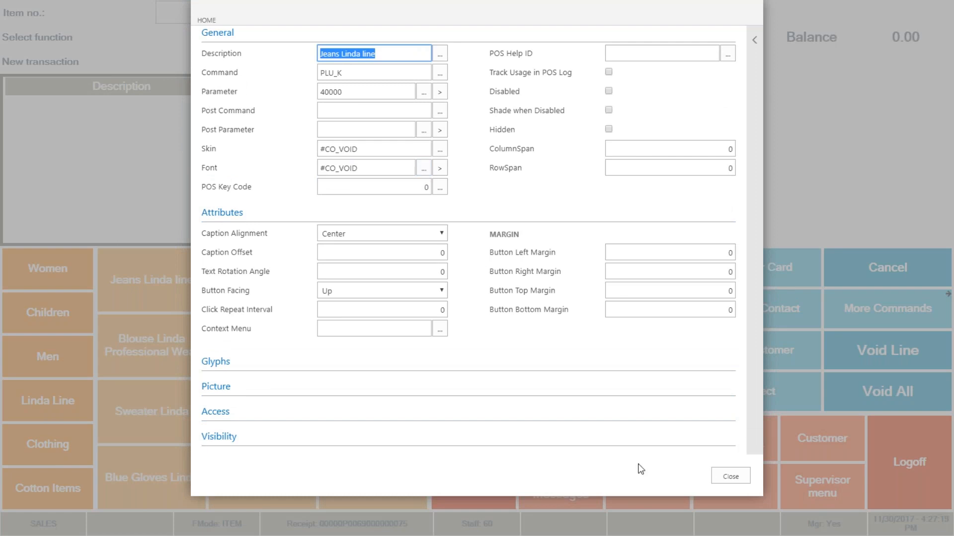
left_click(736, 480)
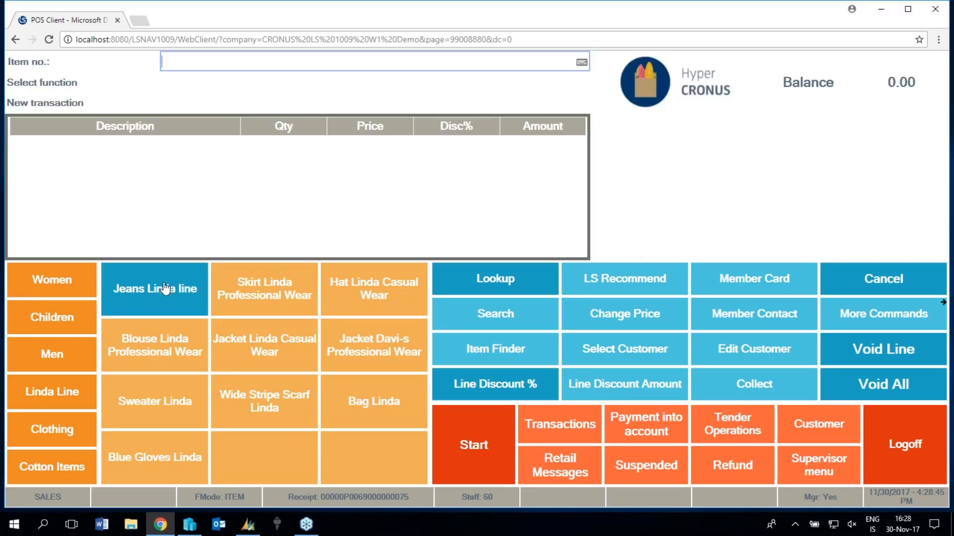
In the POS panel properties, set column 1 to 20 percent and column 6 to 10 percent.
right_click(297, 305)
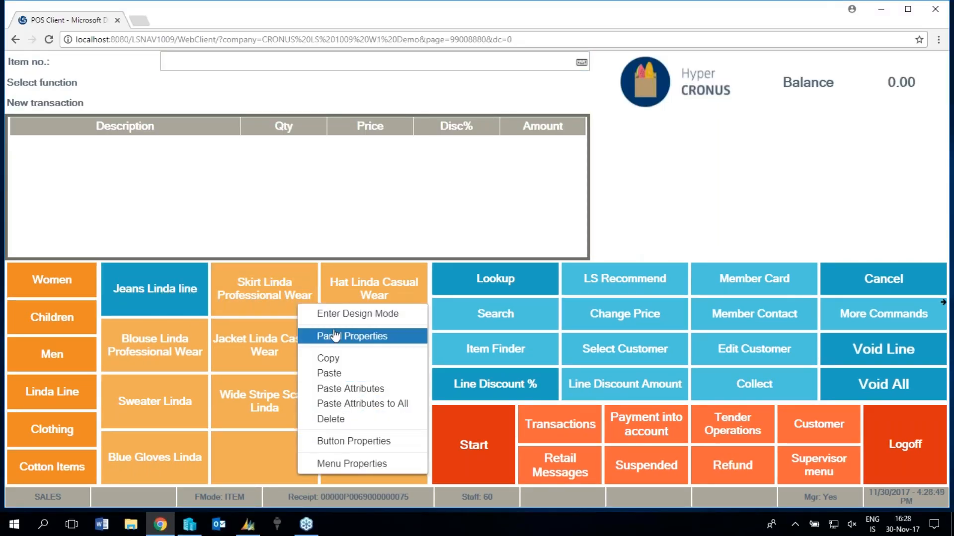
left_click(352, 334)
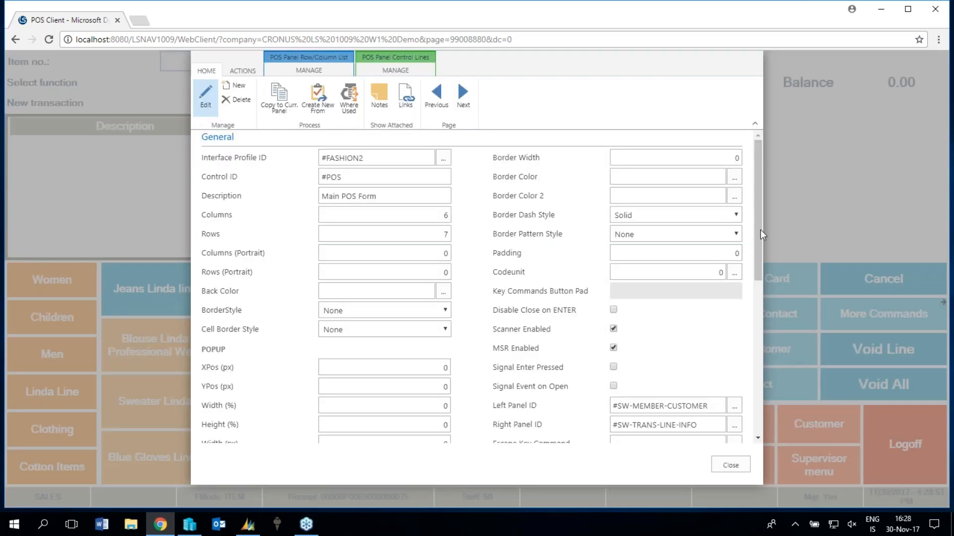
left_click(731, 147)
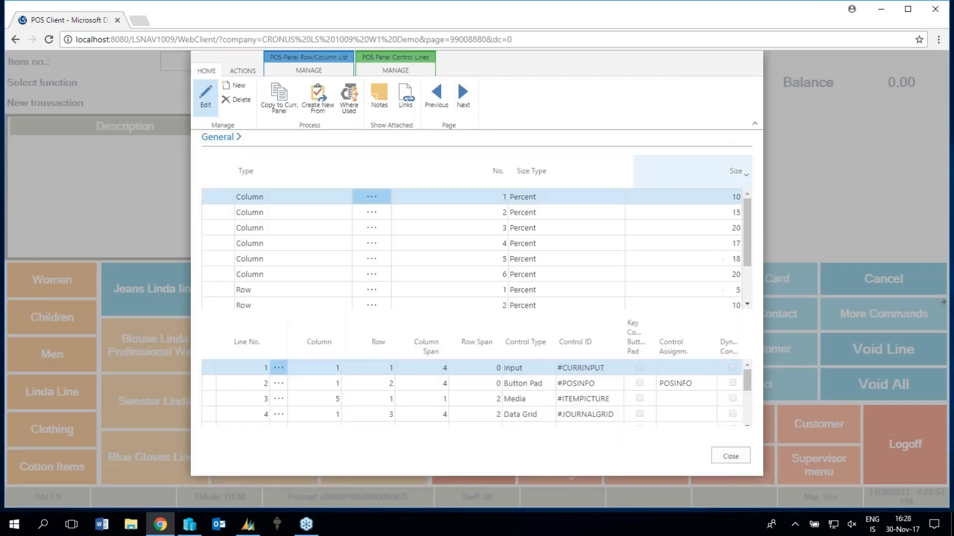
left_click(733, 198)
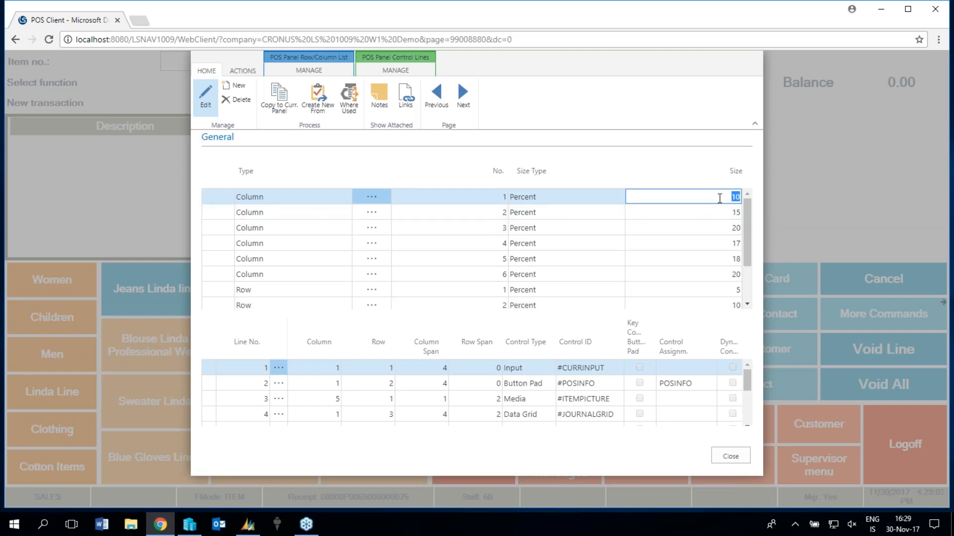
type("20")
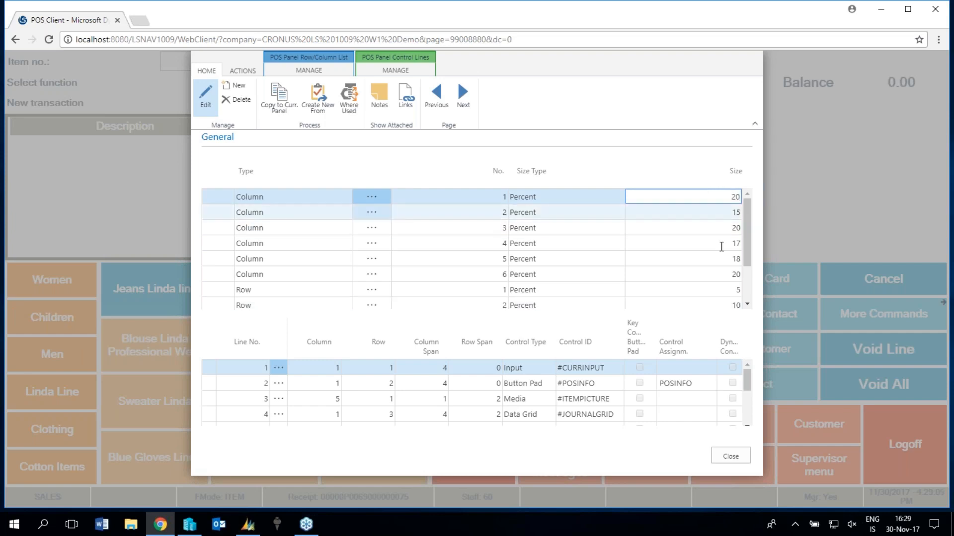
left_click(687, 279)
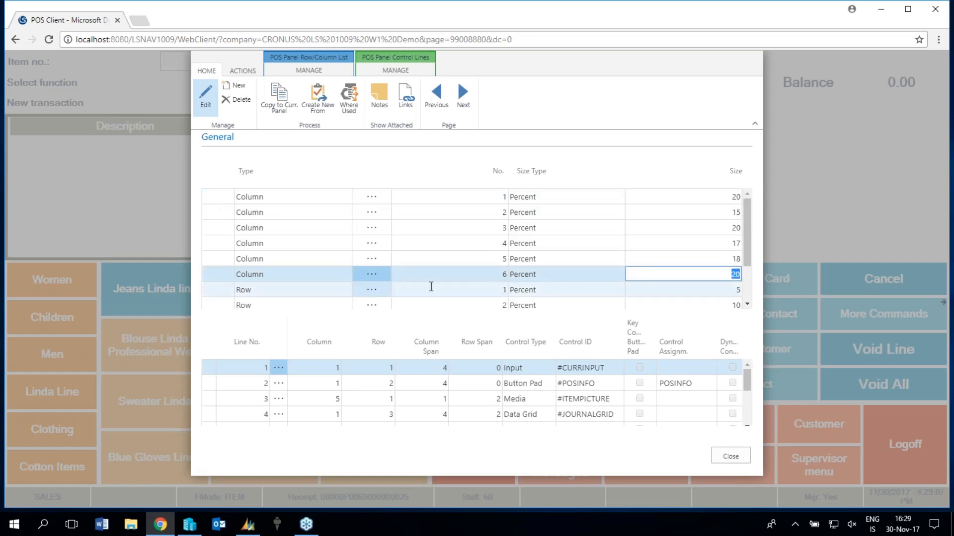
type("1")
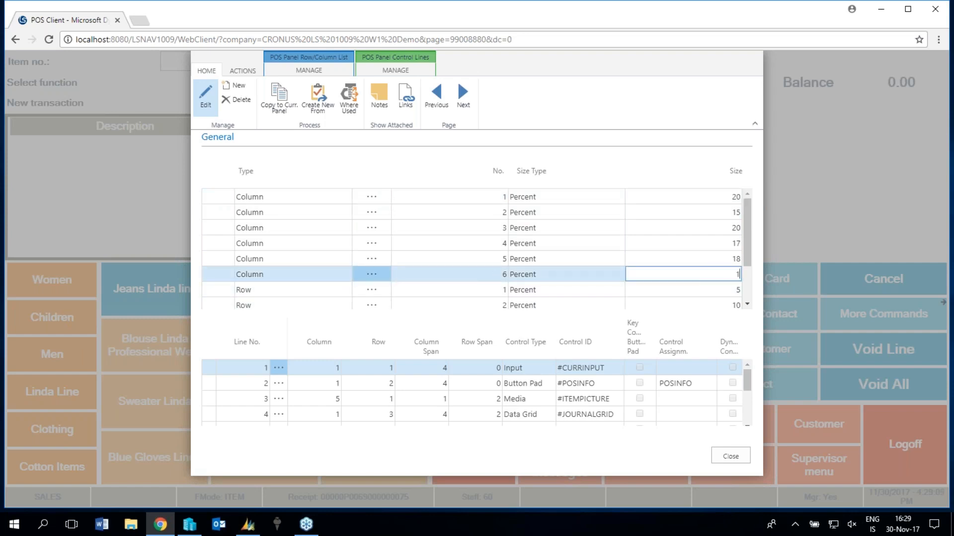
type("0")
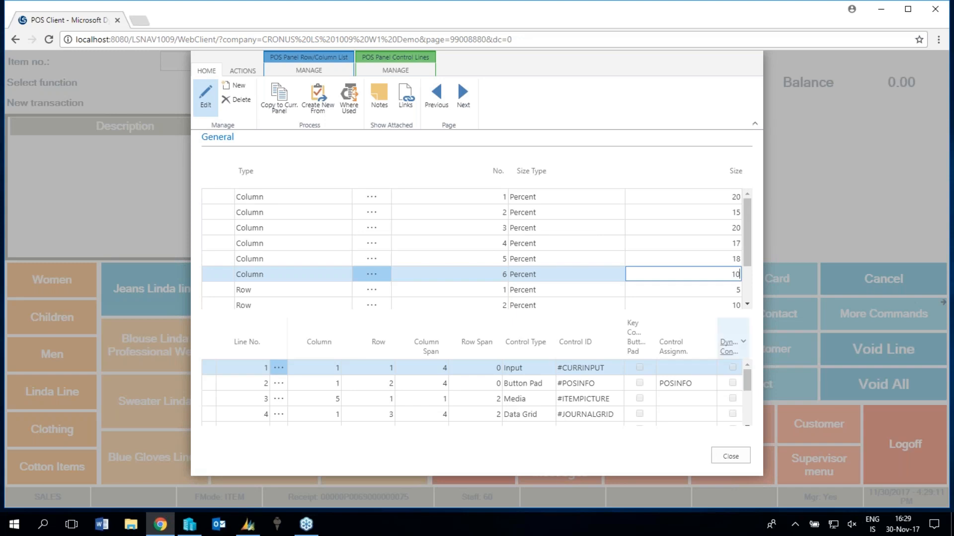
left_click(730, 457)
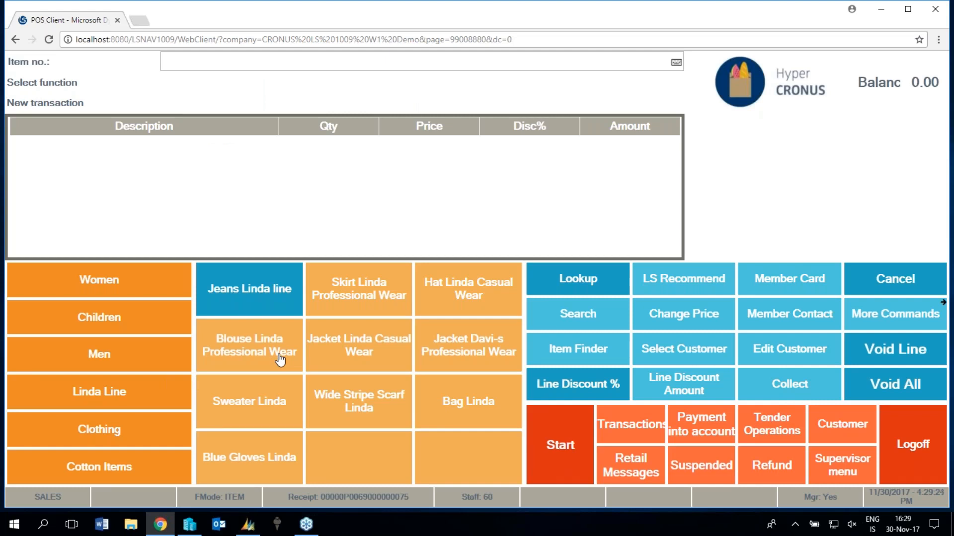
Inspect the journal grid's control properties in design mode, and return to the normal sales screen.
right_click(348, 311)
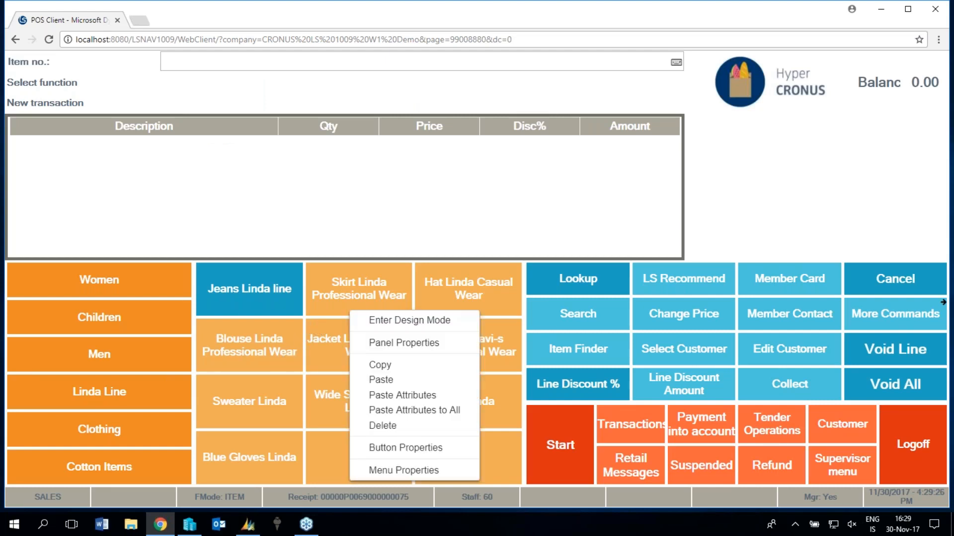
left_click(419, 323)
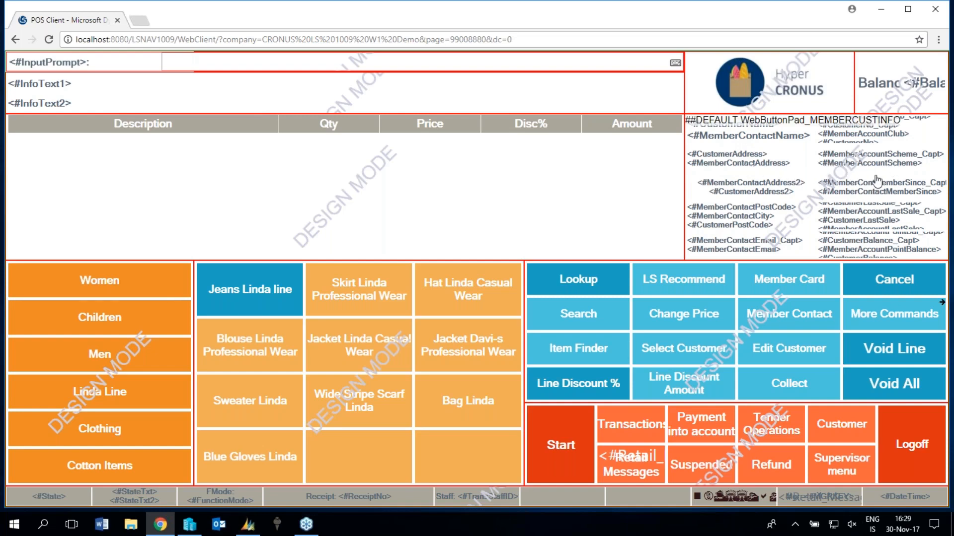
right_click(308, 175)
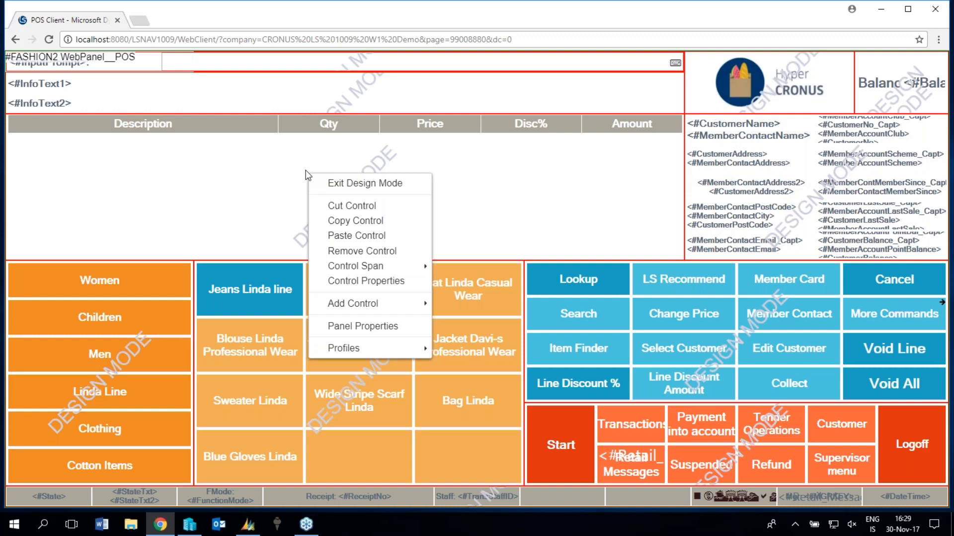
left_click(347, 251)
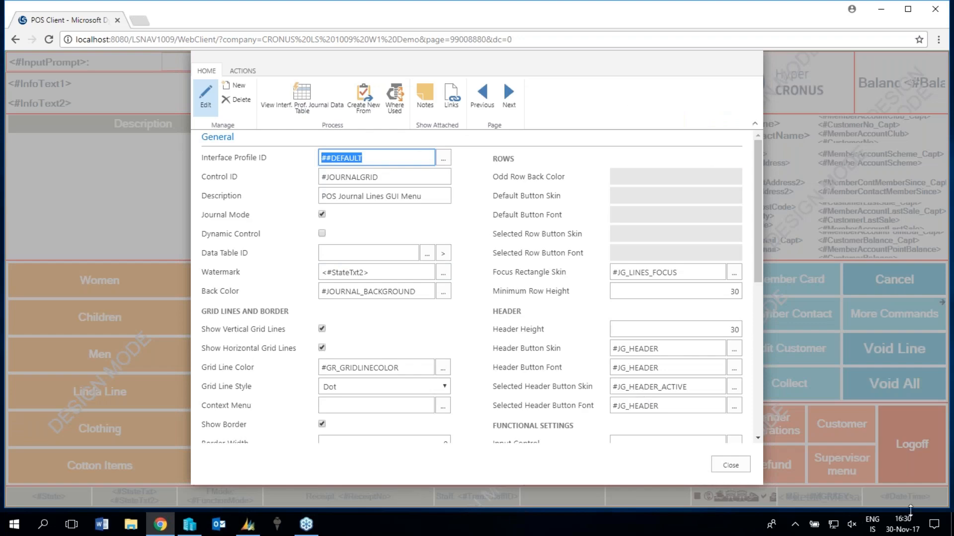
left_click(731, 465)
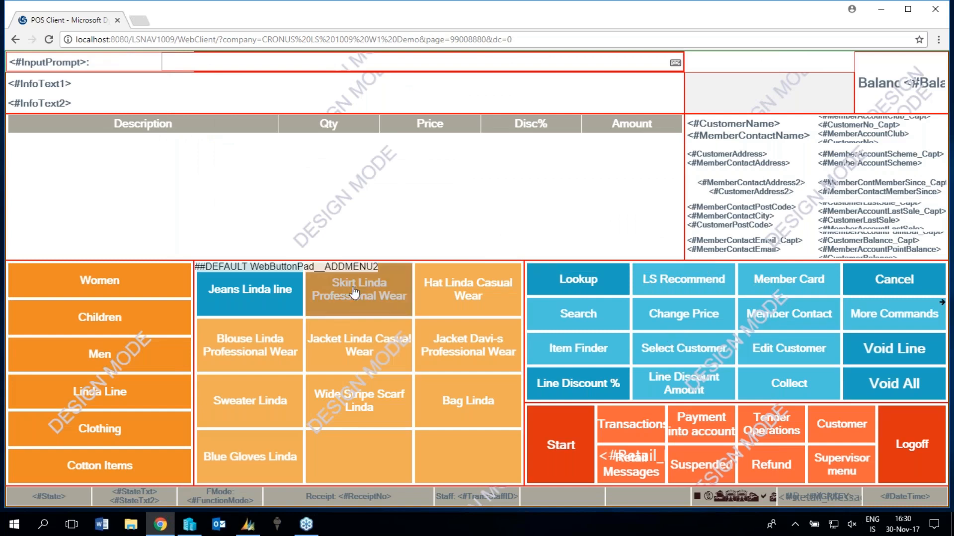
right_click(358, 281)
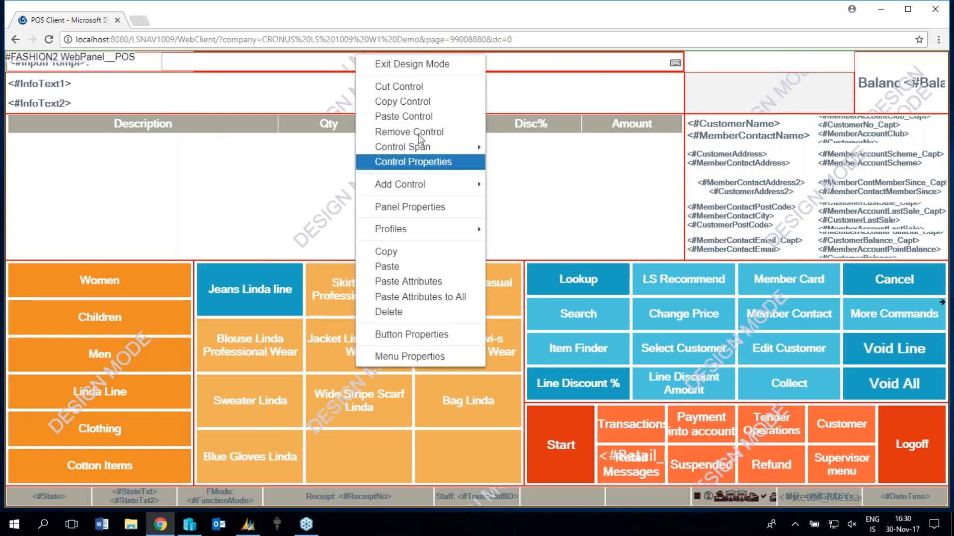
left_click(406, 68)
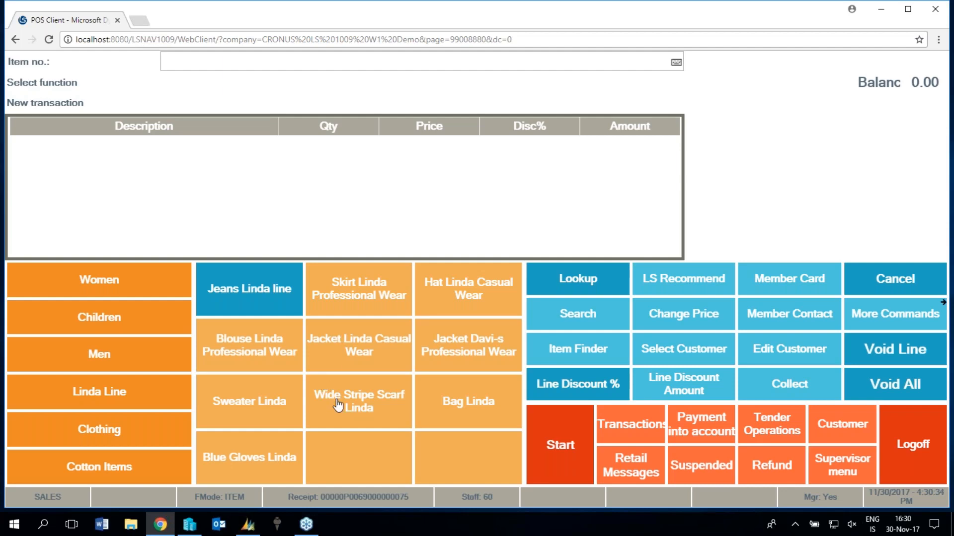
Preview the POS layout in the browser's device emulation as Nexus 5X, iPhone 6, iPad and Tablet - 900 x 700.
key("ctrl+shift+i")
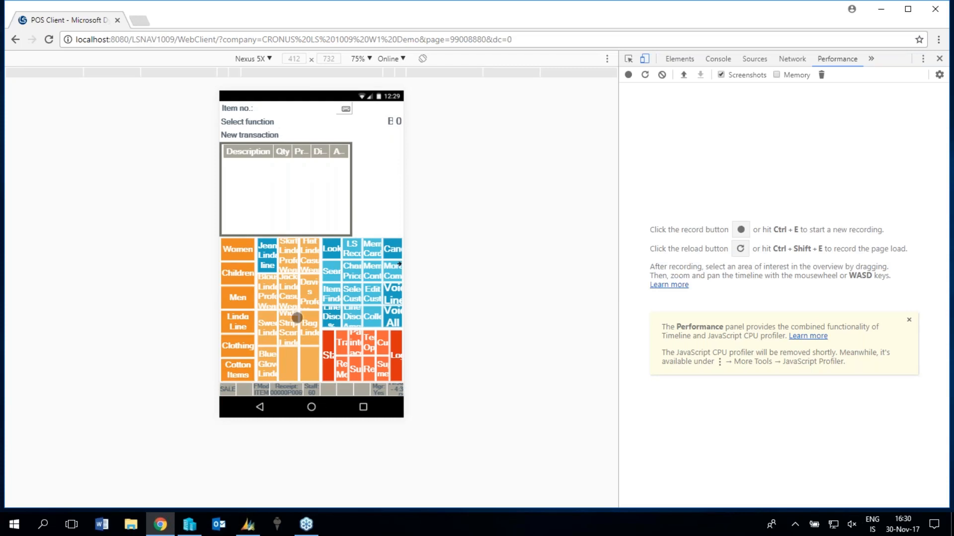
left_click(270, 58)
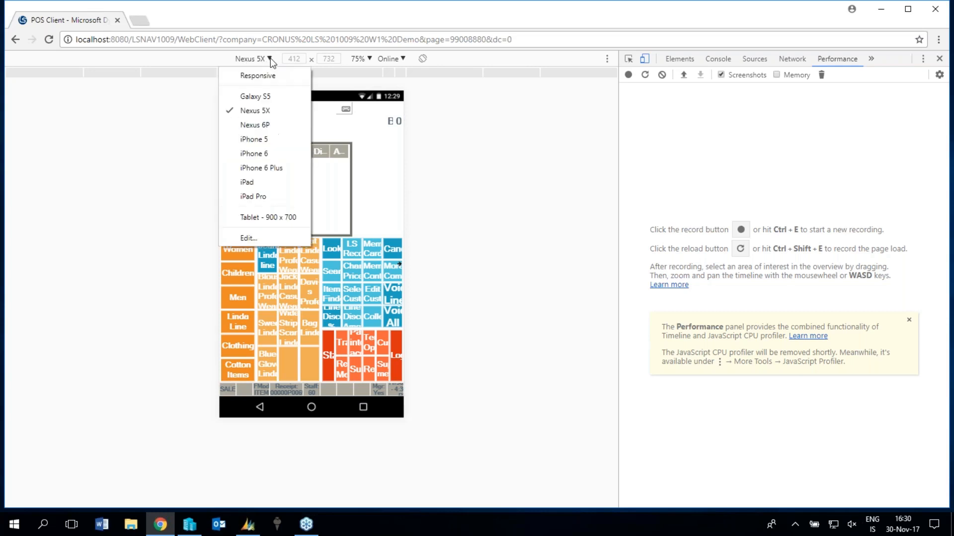
left_click(264, 154)
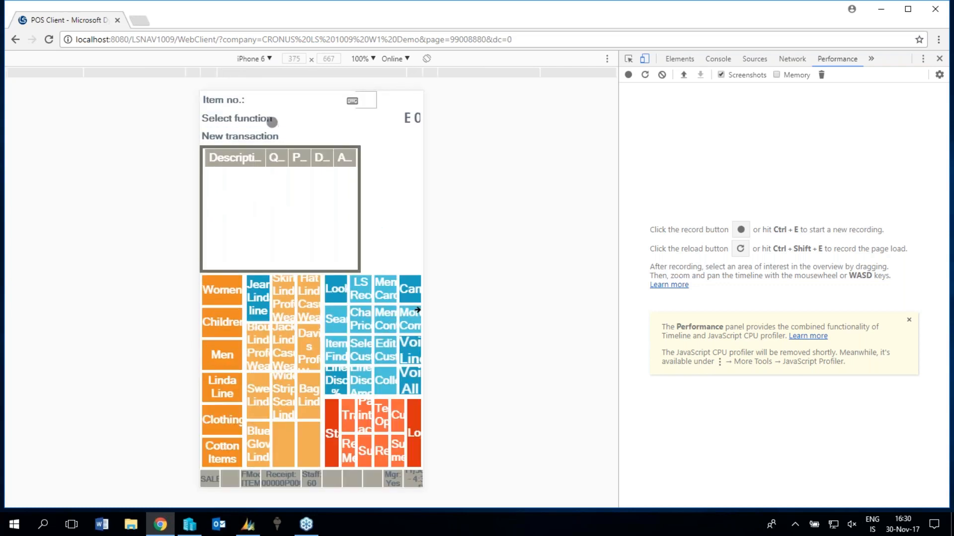
left_click(268, 59)
left_click(271, 183)
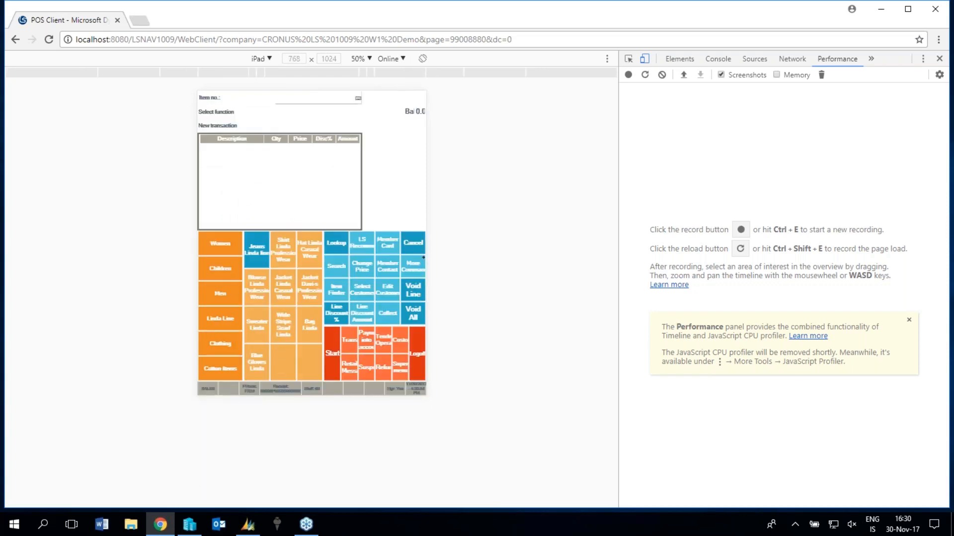
left_click(269, 58)
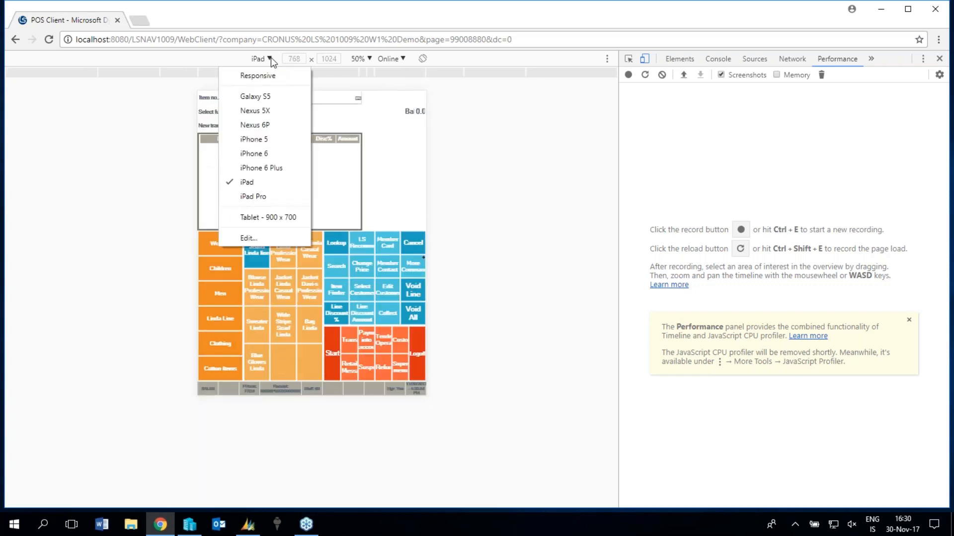
left_click(270, 218)
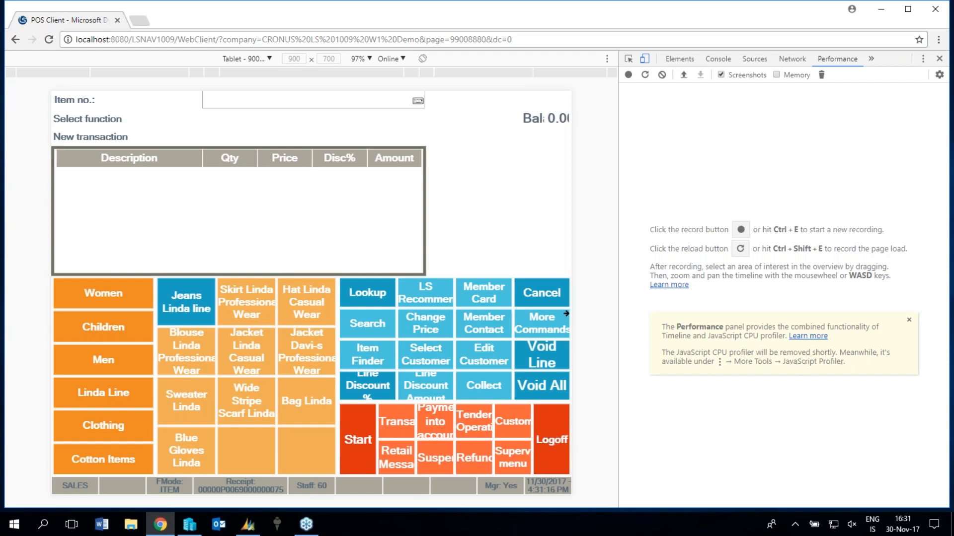
Log off and back on with a different staff ID in the tablet preview, and close the browser's developer tools.
left_click(555, 448)
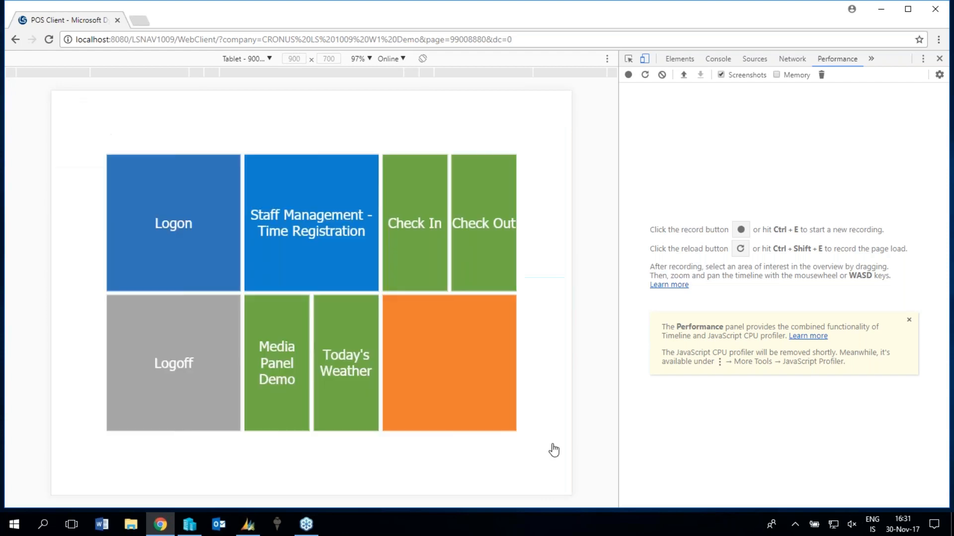
left_click(202, 232)
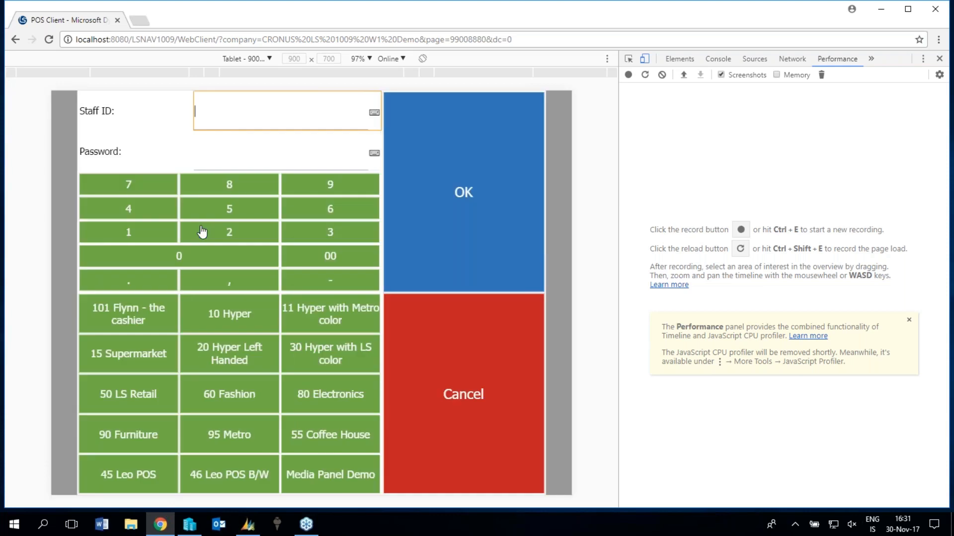
left_click(339, 212)
left_click(463, 193)
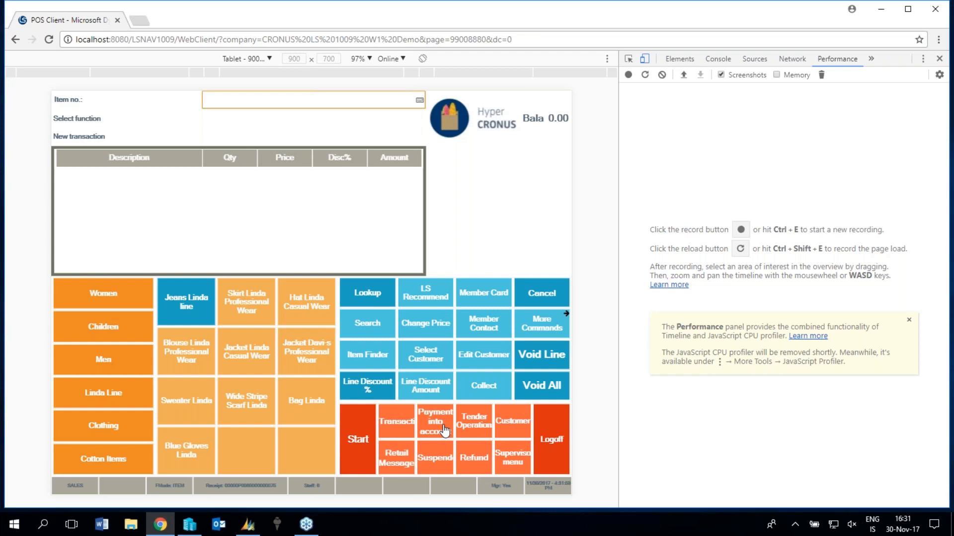
left_click(940, 60)
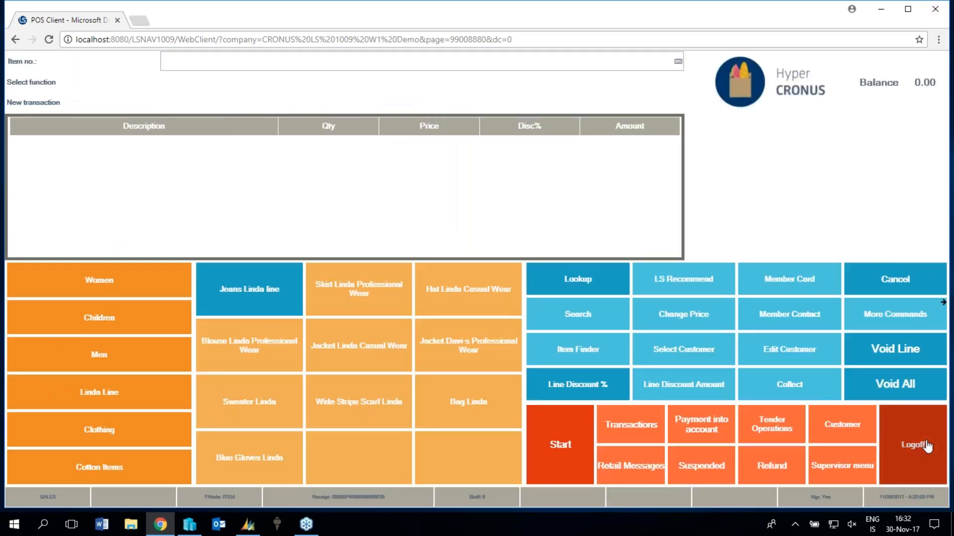
Log off the sales screen and close the POS, confirming the closure.
left_click(927, 446)
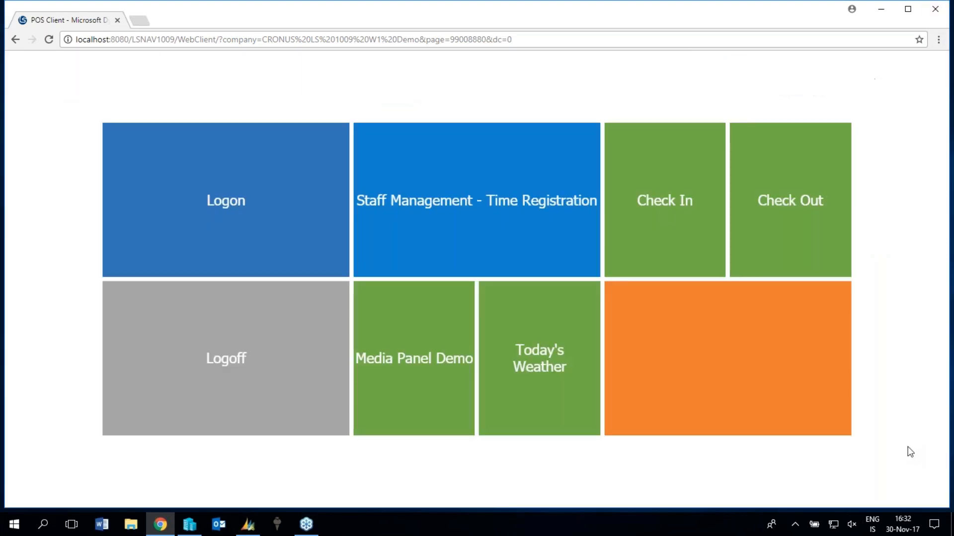
left_click(288, 382)
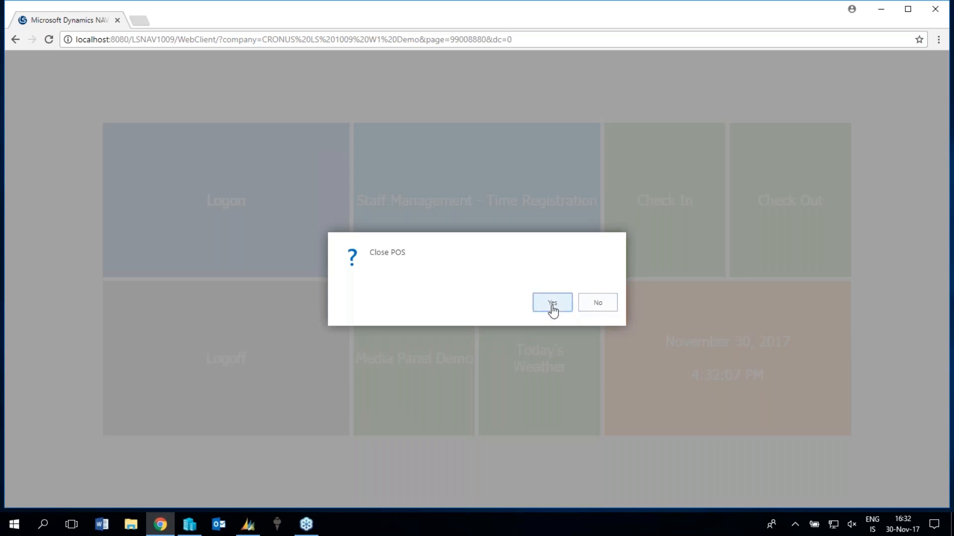
left_click(553, 304)
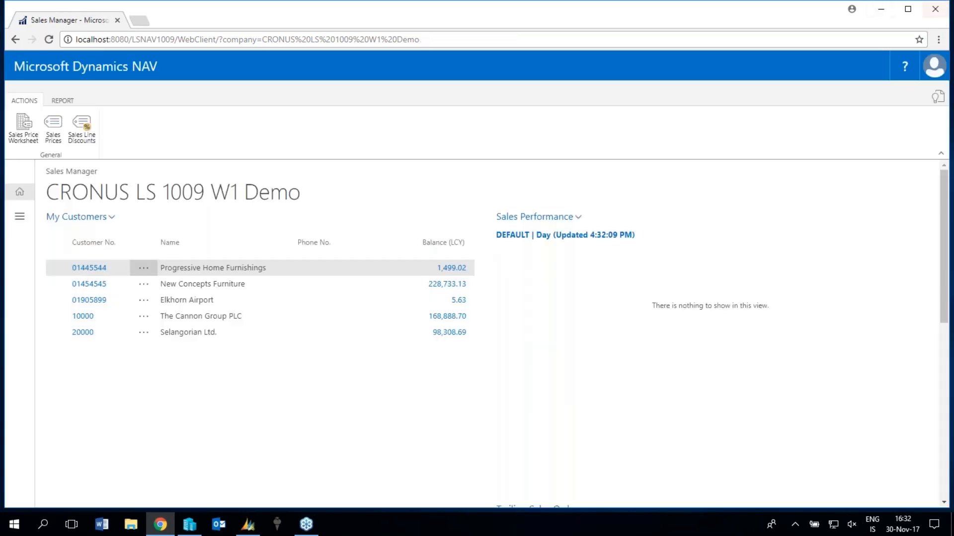